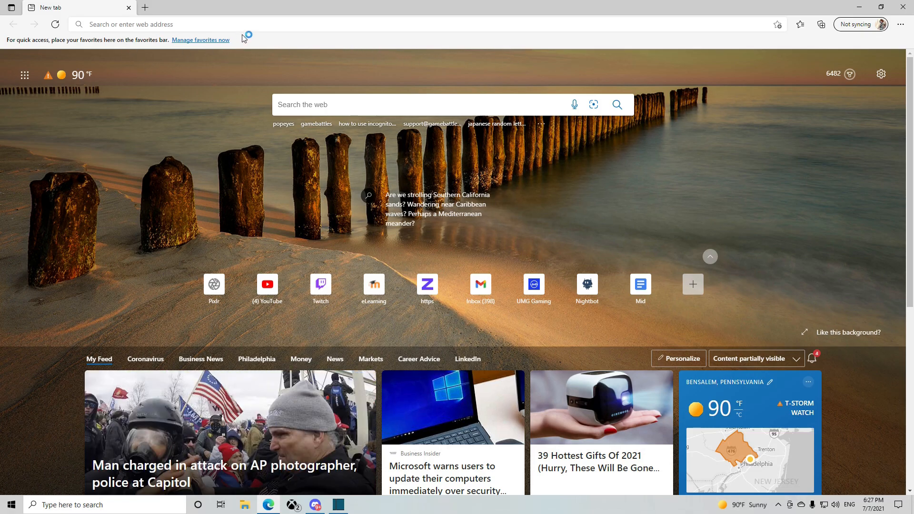
Step: Search the web for shotcut and open the Download page of the official shotcut.org site from the results
left_click(267, 25)
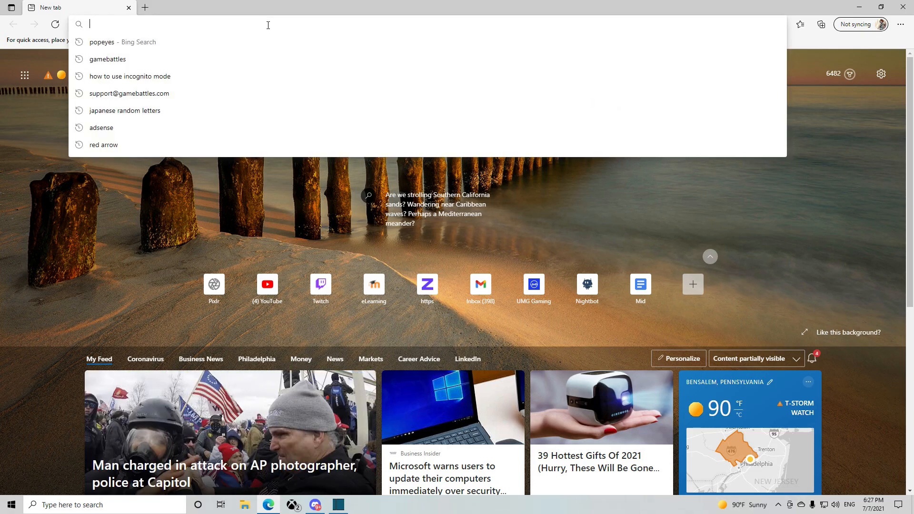
type("shotcut")
key("Return")
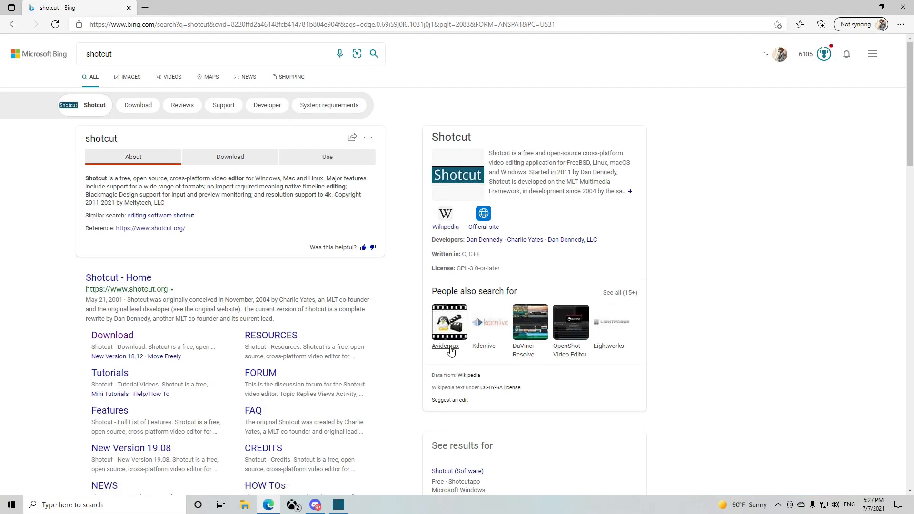
scroll(438, 341, "down", 3)
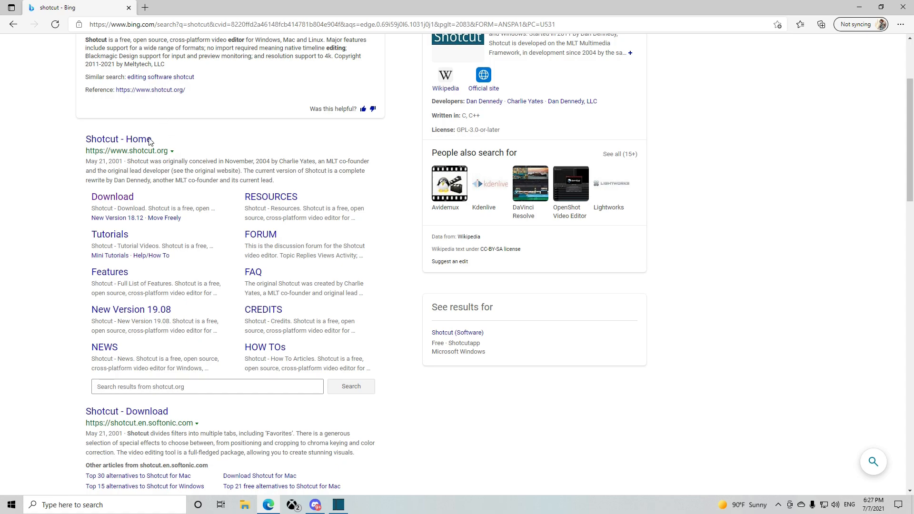
scroll(159, 137, "up", 3)
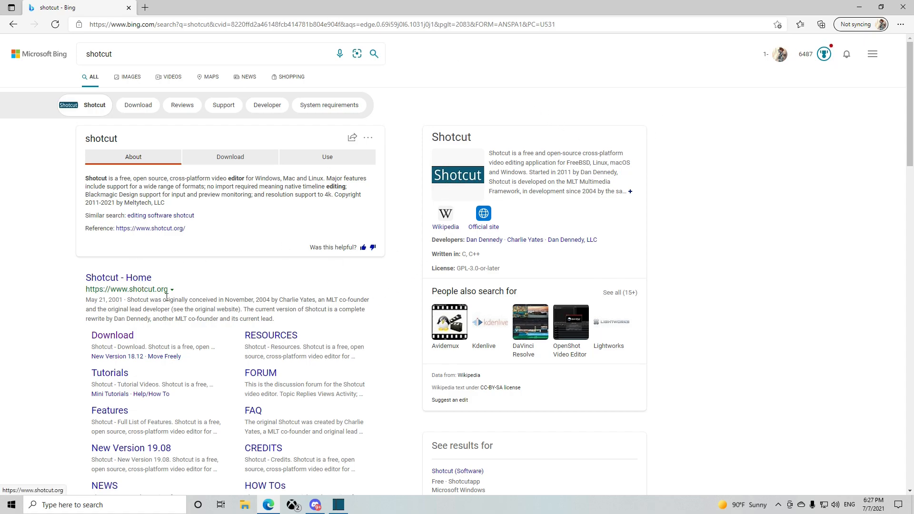
scroll(166, 296, "down", 8)
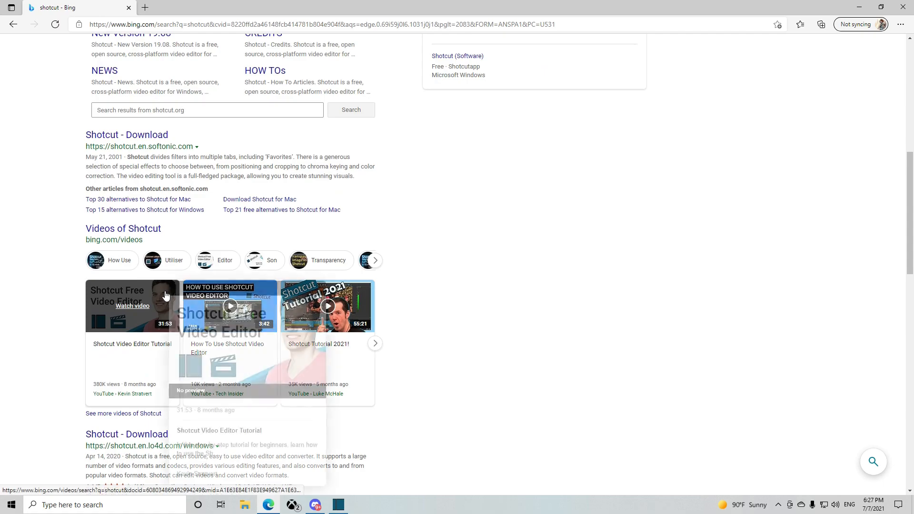
scroll(160, 276, "up", 8)
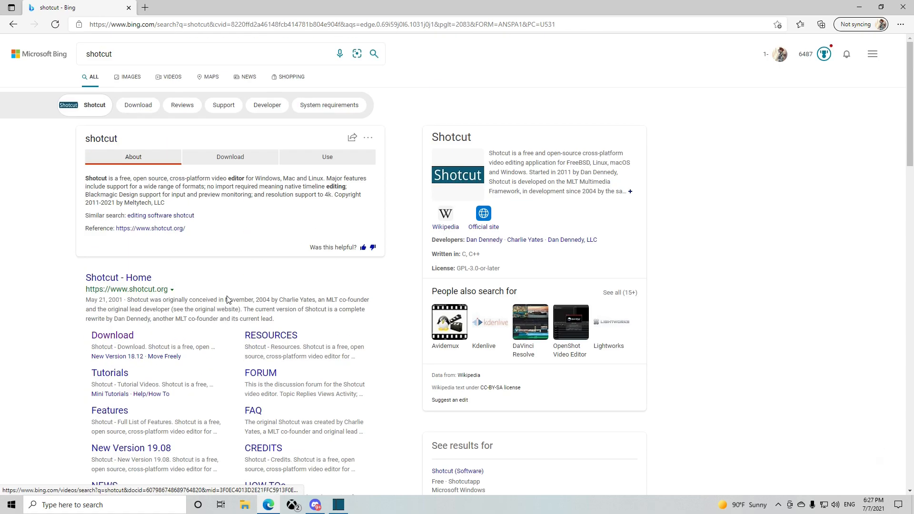
left_click(130, 335)
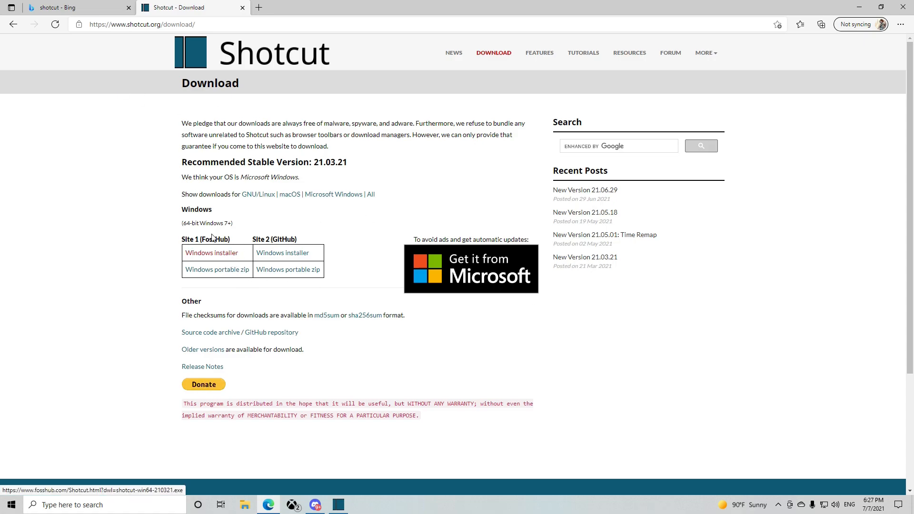
Step: Switch to Shotcut and review the project's video mode presets and the settings for adding a custom video mode
left_click(862, 4)
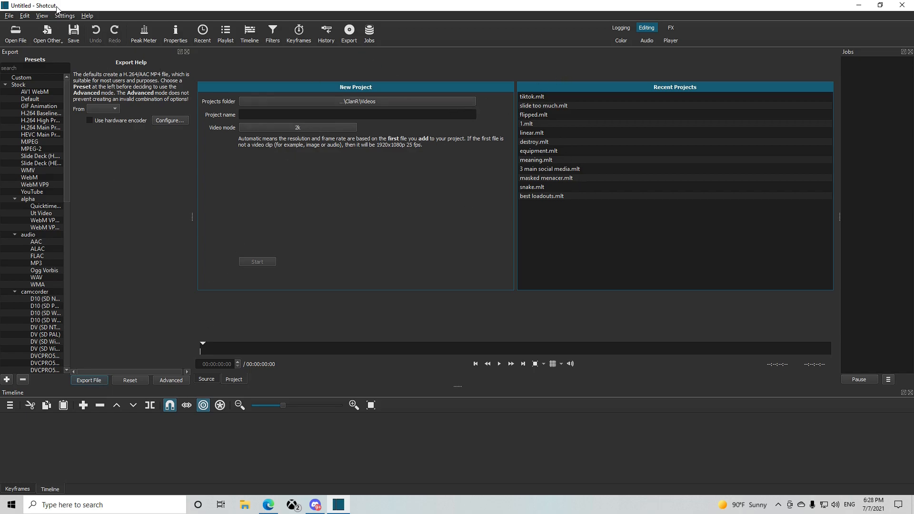
left_click(68, 17)
mouse_move(84, 38)
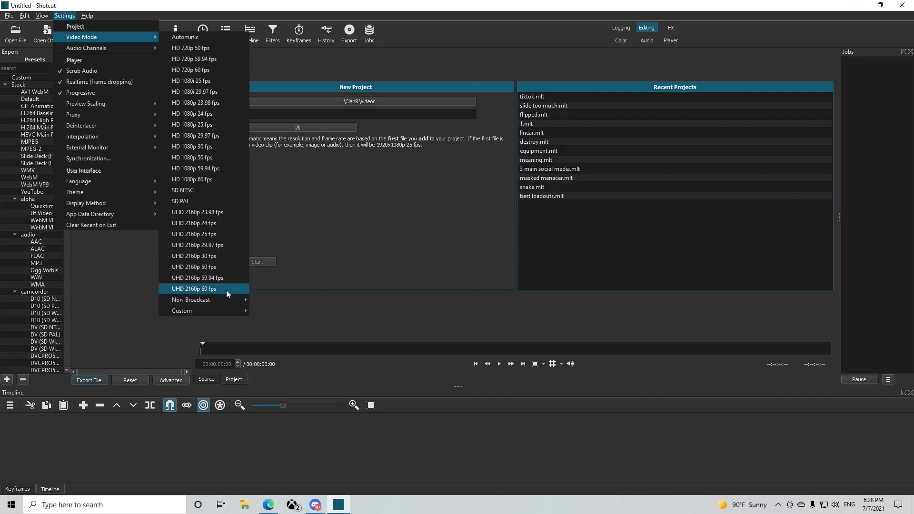
mouse_move(227, 312)
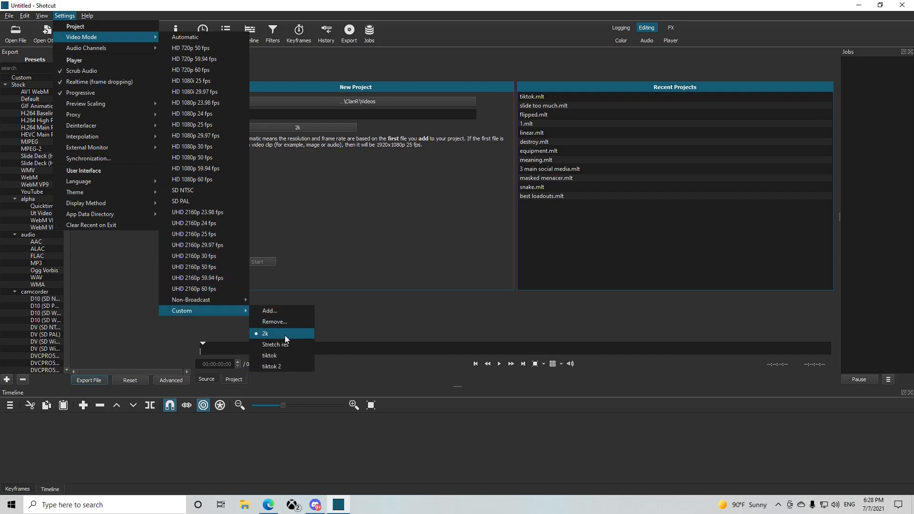
left_click(271, 312)
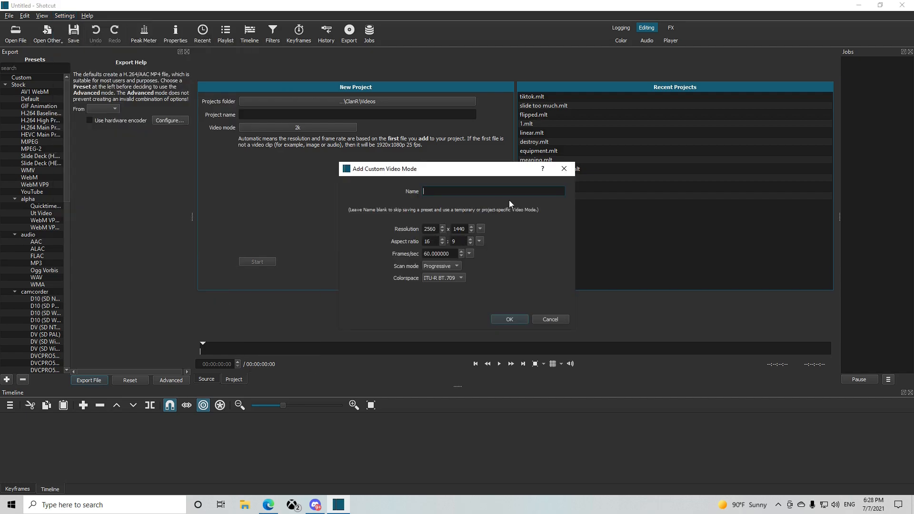
left_click(564, 169)
left_click(66, 16)
mouse_move(87, 16)
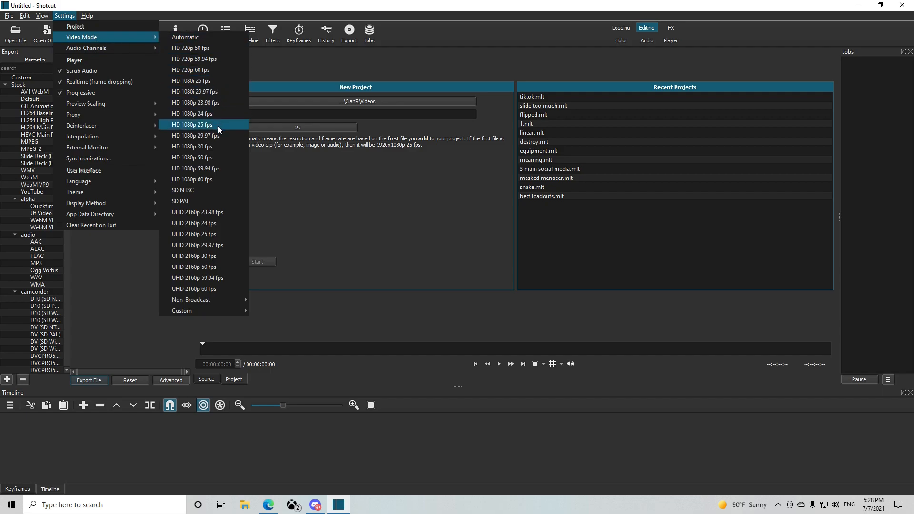
left_click(218, 126)
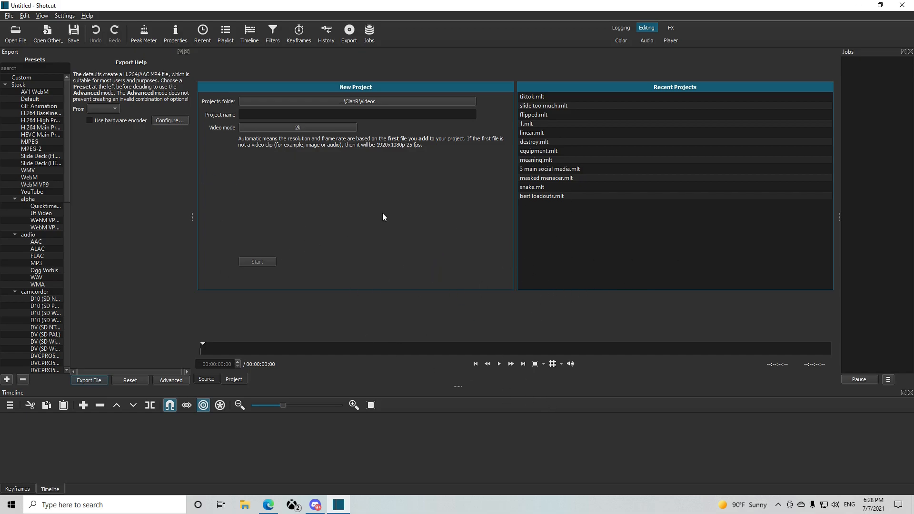
left_click(65, 16)
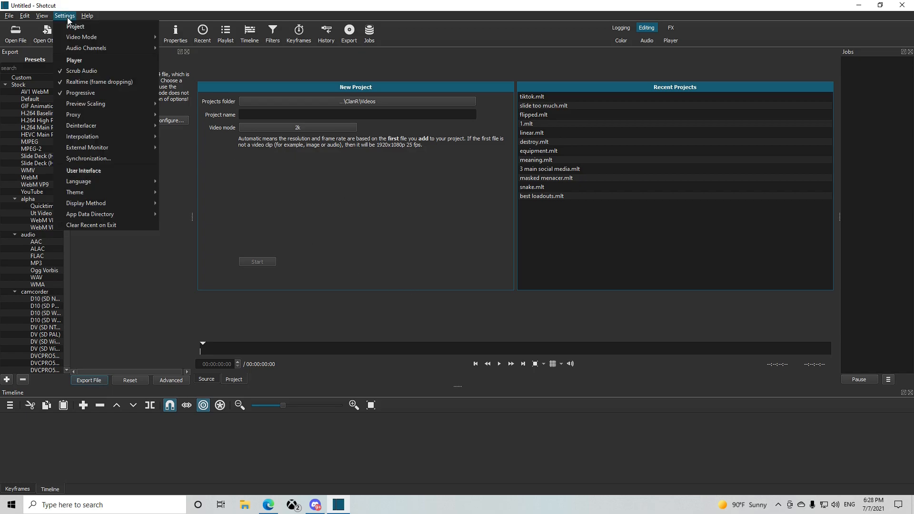
left_click(229, 179)
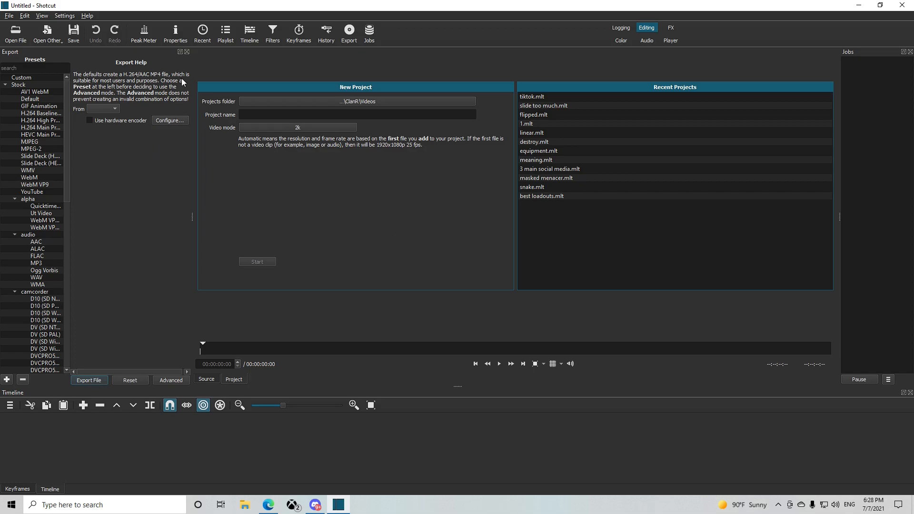
Step: Hide the Export panel and open the 2021.07.06 - 19.58.39.02 clip from Videos > Call of Duty Modern Warfare 2019, declining the edit-friendly conversion
left_click(187, 53)
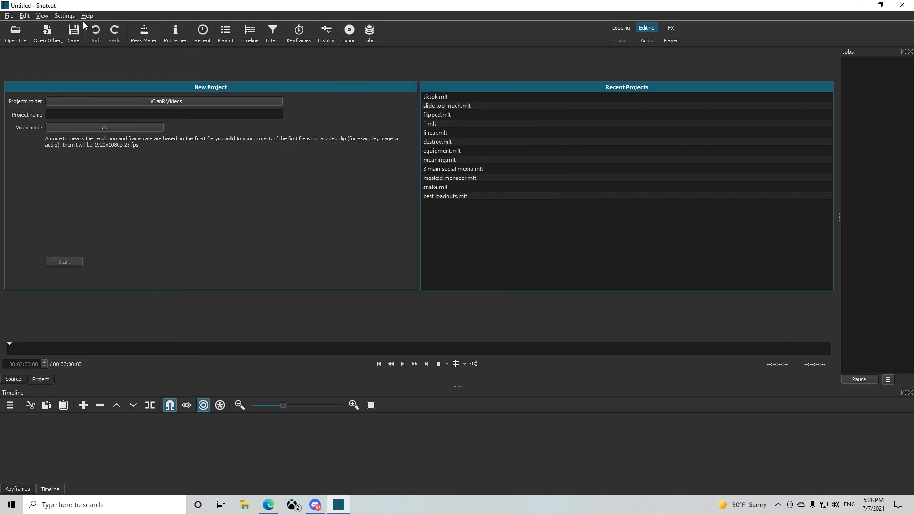
left_click(17, 34)
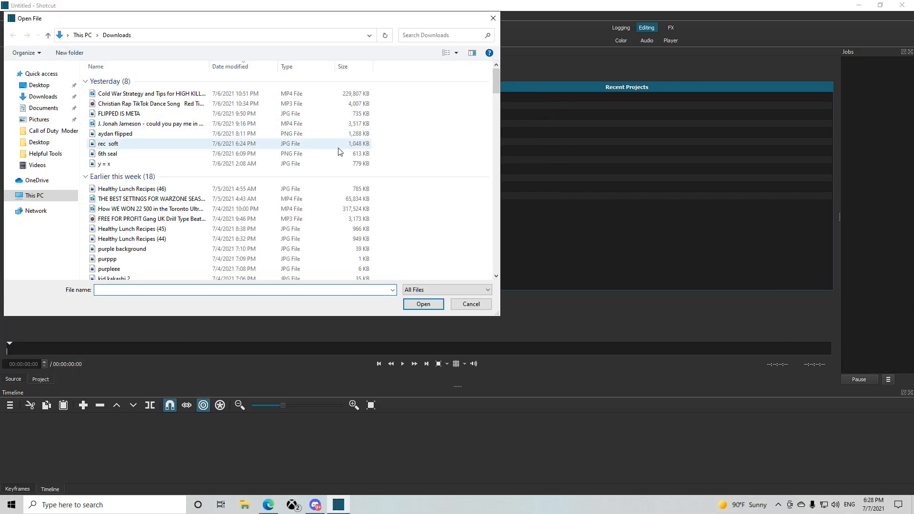
left_click(37, 165)
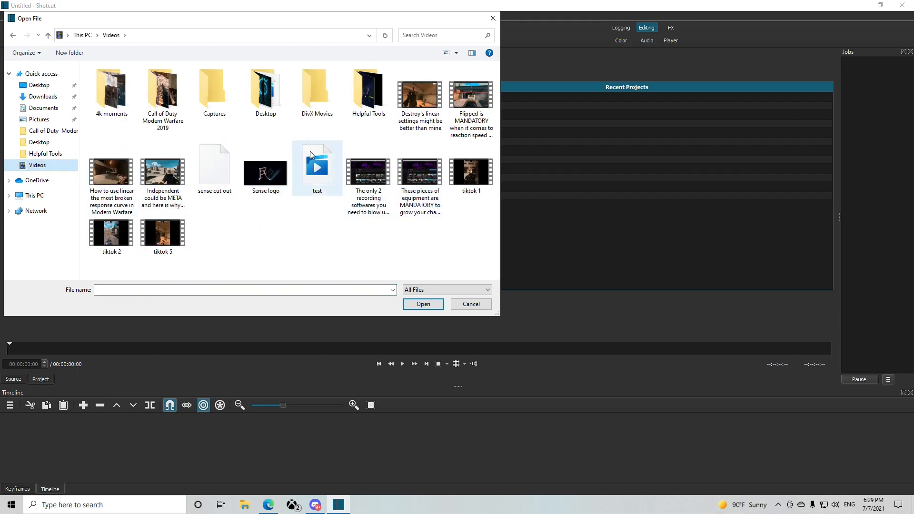
double_click(167, 106)
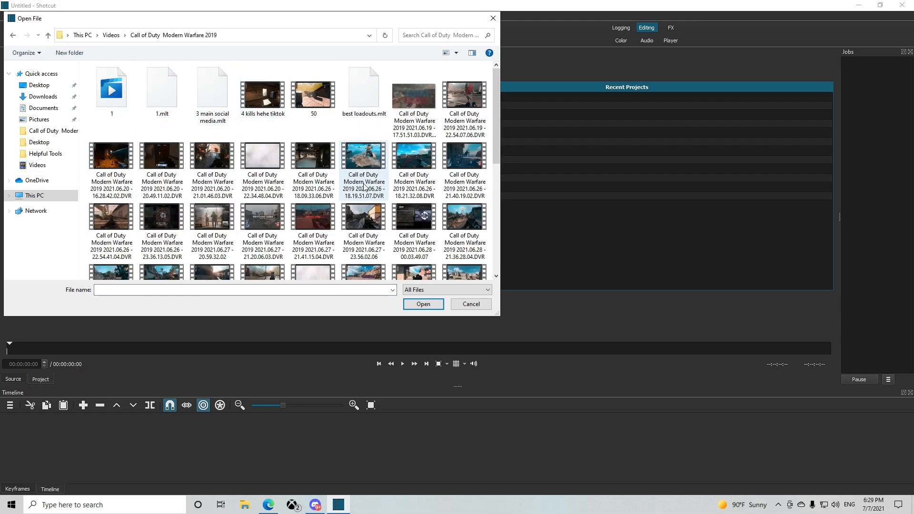
scroll(223, 229, "down", 5)
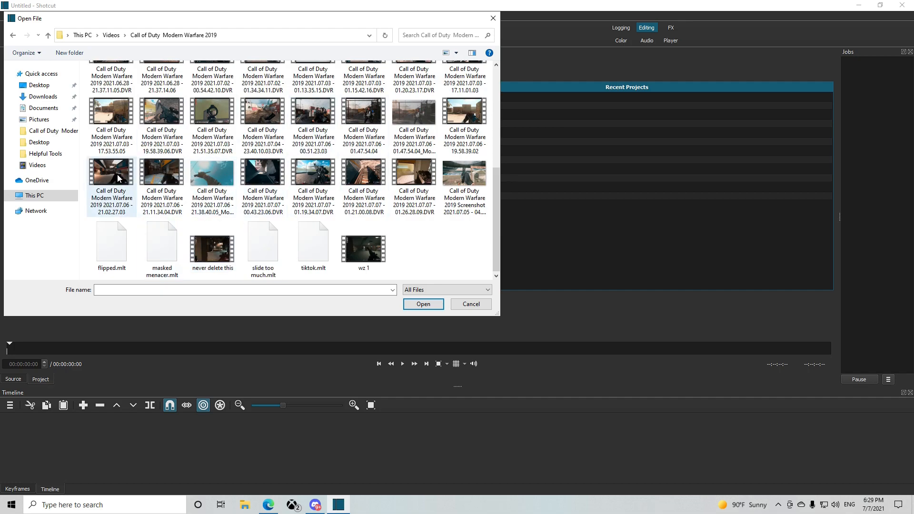
double_click(464, 114)
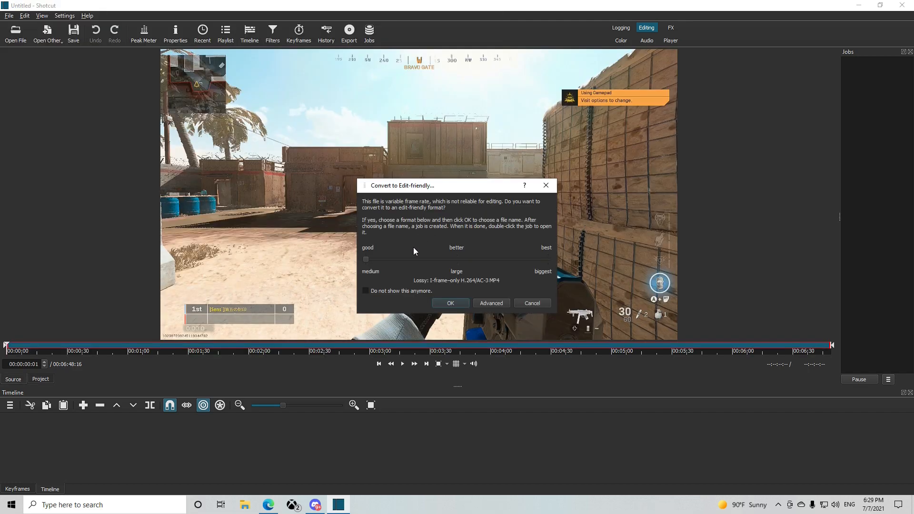
left_click(541, 302)
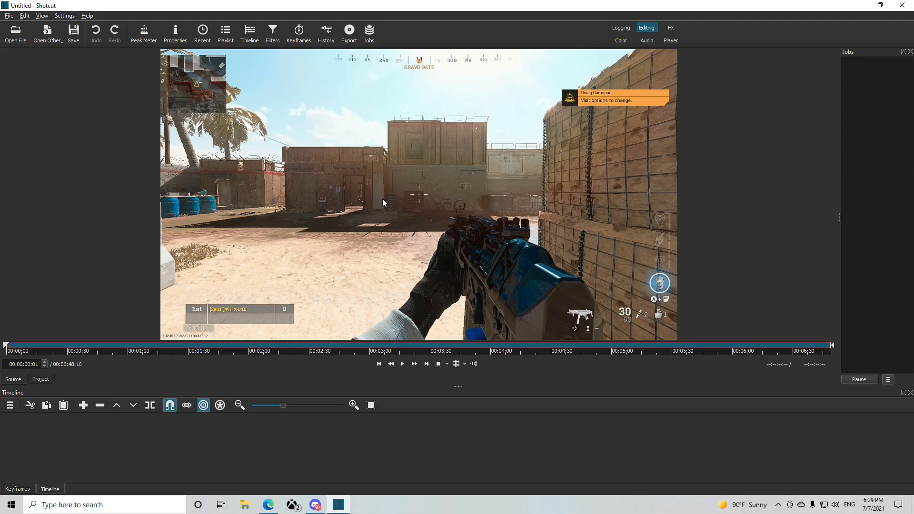
Step: Add a video track to the timeline and place the opened gameplay clip at its start
left_click(10, 405)
mouse_move(11, 411)
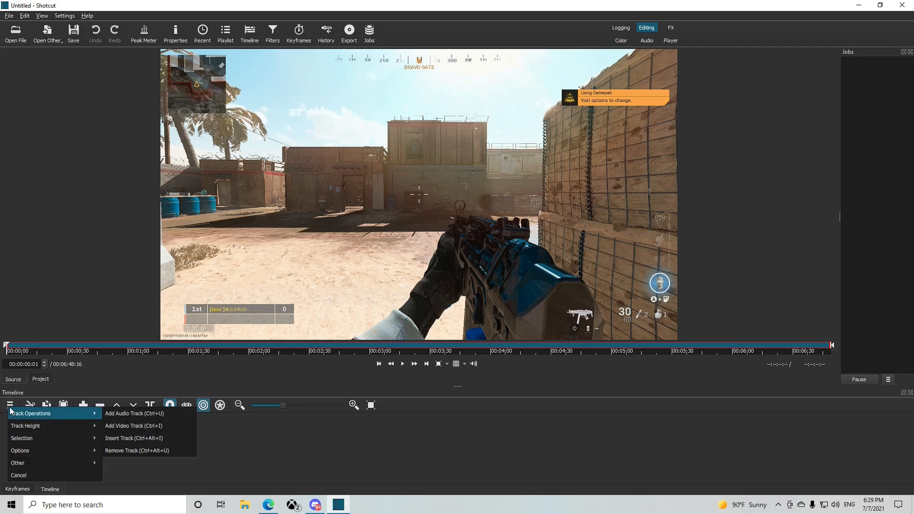
left_click(134, 425)
left_click_drag(376, 98, 79, 452)
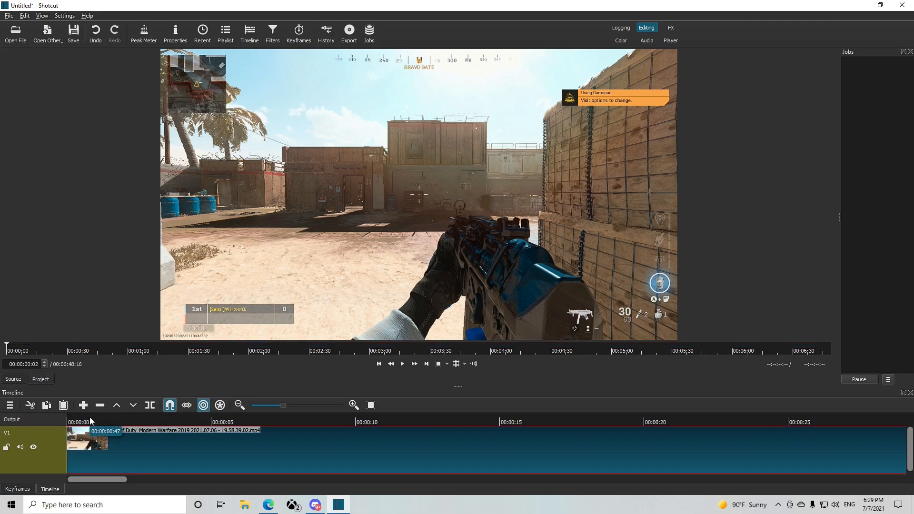
Step: Play through the clip's opening to find the cut point and split it at 00:00:06:16
key("space")
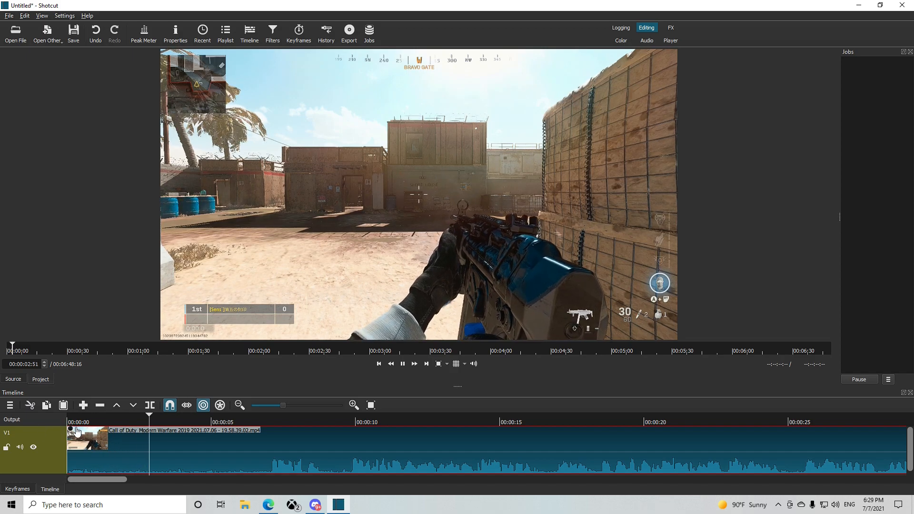
left_click(196, 415)
left_click(270, 437)
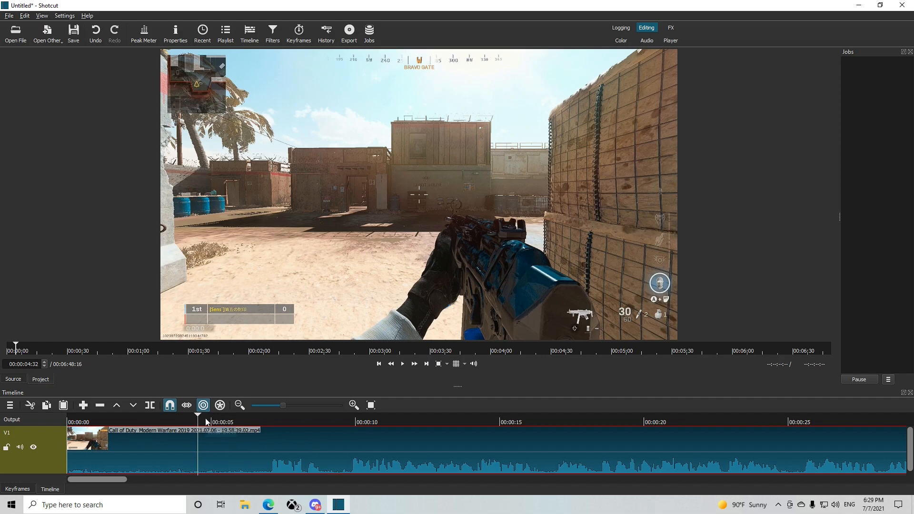
left_click(239, 422)
key("space")
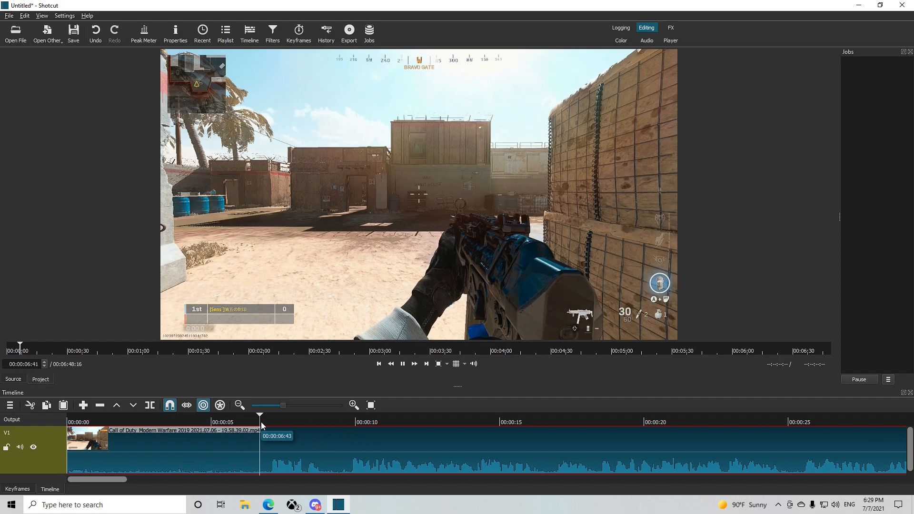
key("space")
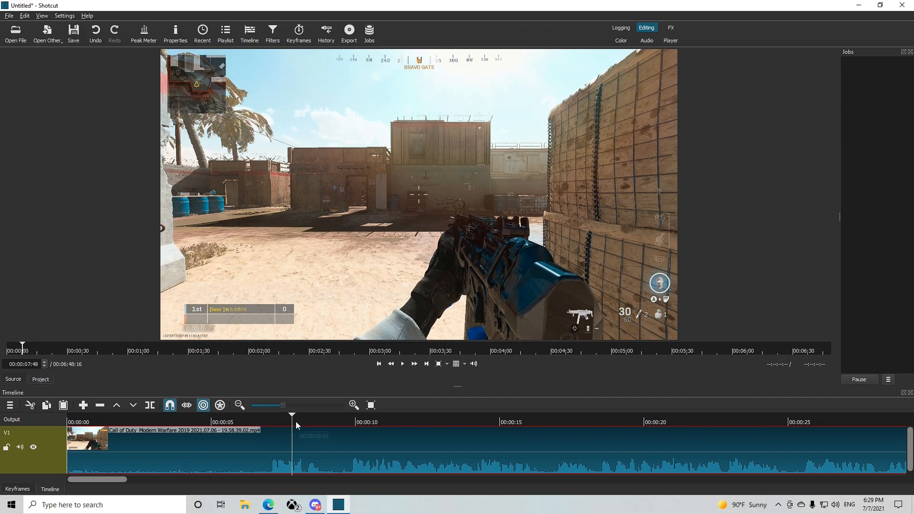
left_click_drag(246, 424, 248, 424)
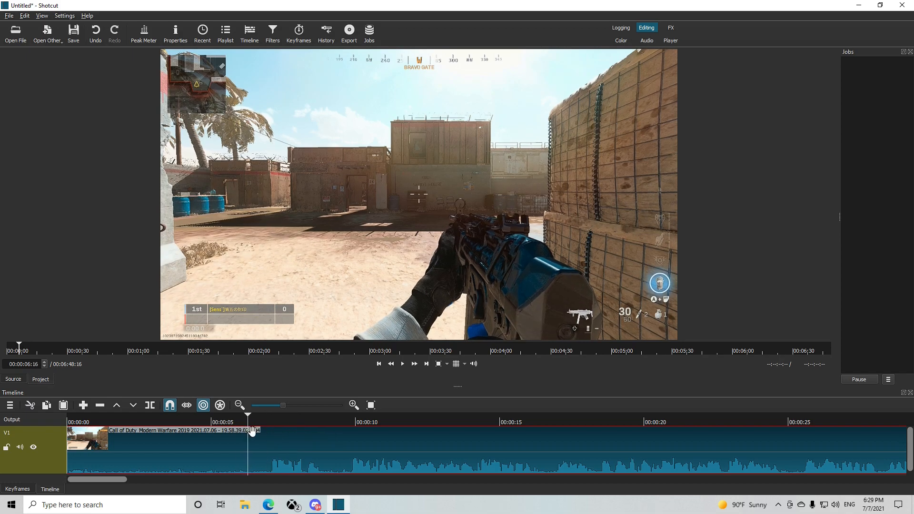
left_click(149, 405)
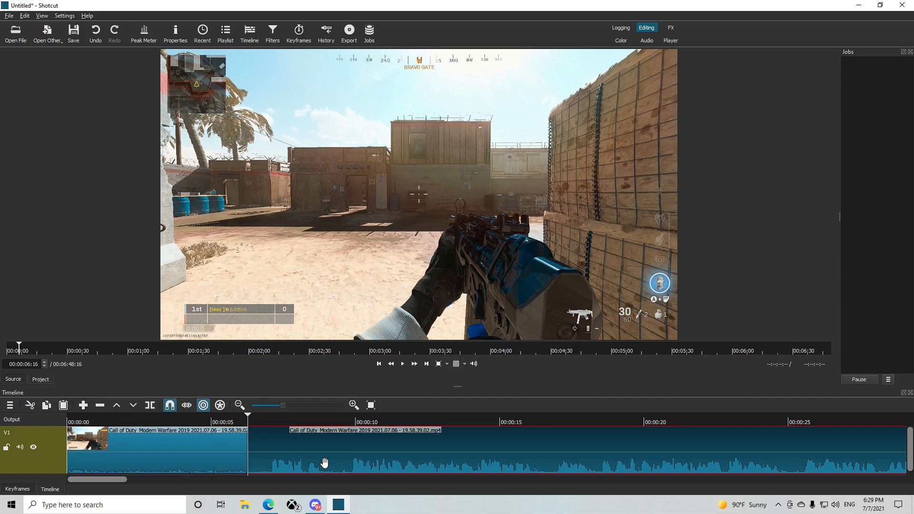
Step: Delete the segment before the split and move the remaining clip to the start of the V1 track
left_click(205, 453)
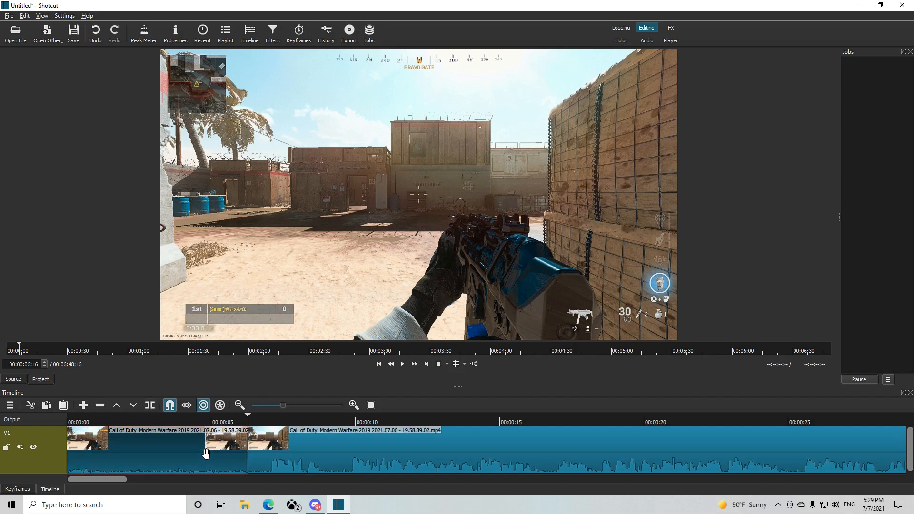
key("Delete")
left_click_drag(333, 449, 156, 470)
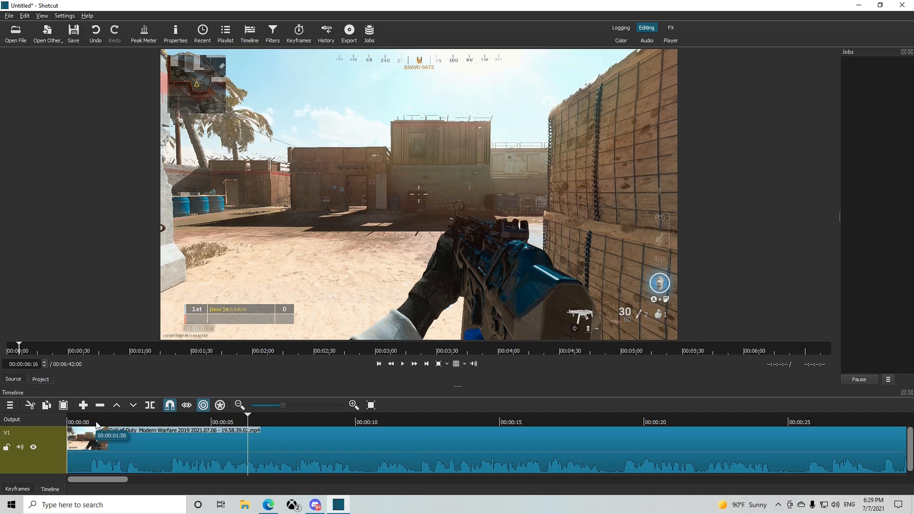
Step: Play the trimmed clip briefly from the beginning and return the playhead to the start of the timeline
key("Home")
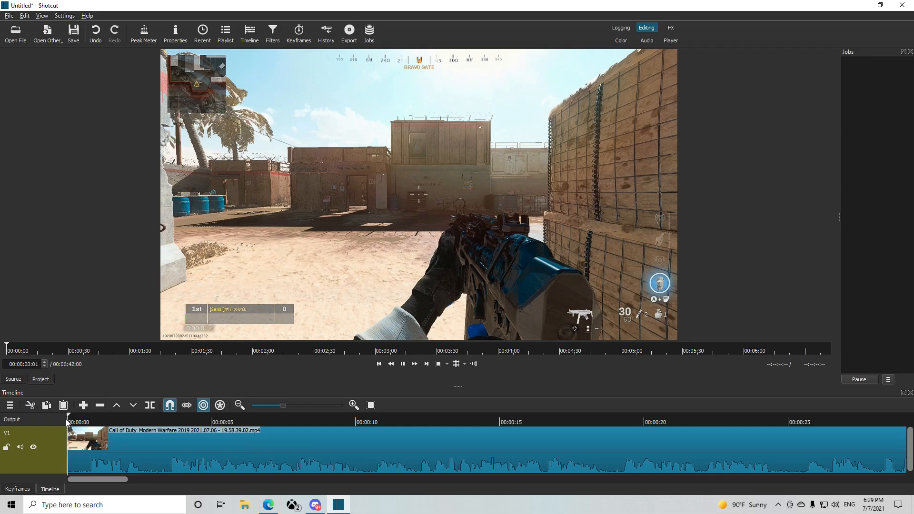
key("space")
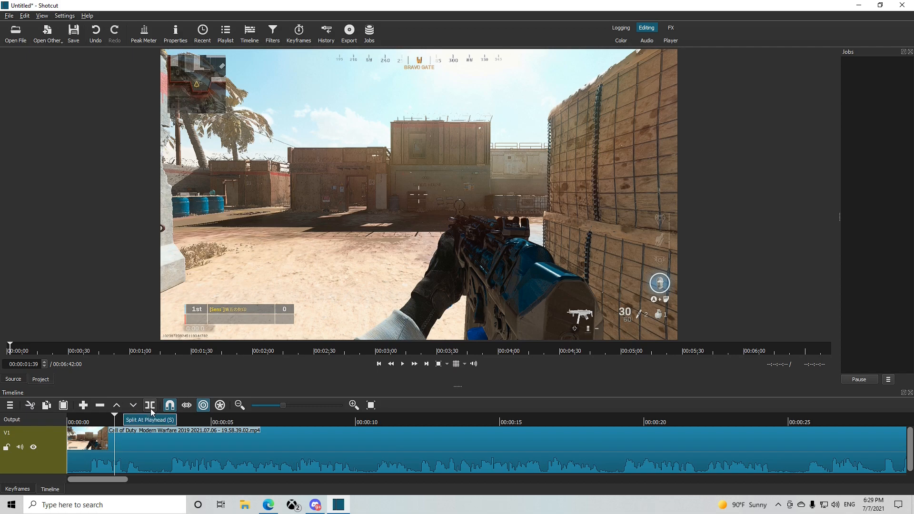
key("Home")
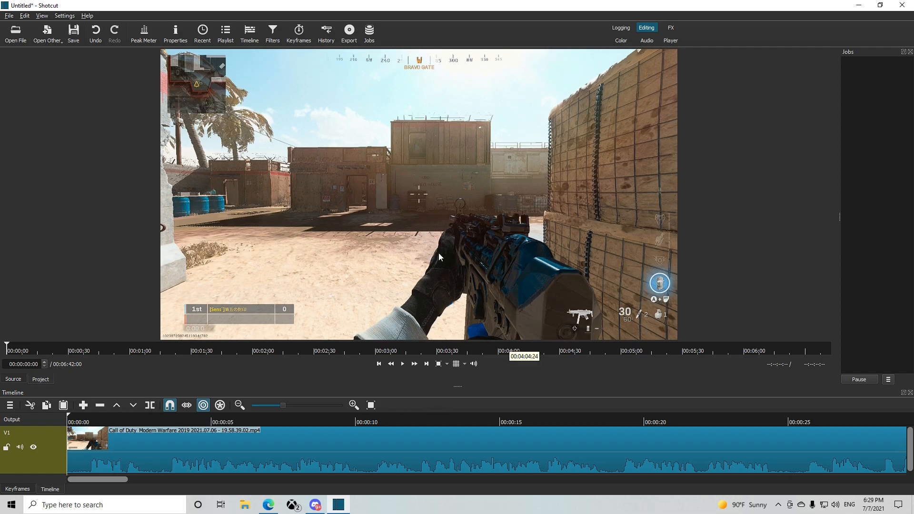
Step: Add a Fade In Video filter to the V1 clip and play its opening to preview the fade
left_click(158, 459)
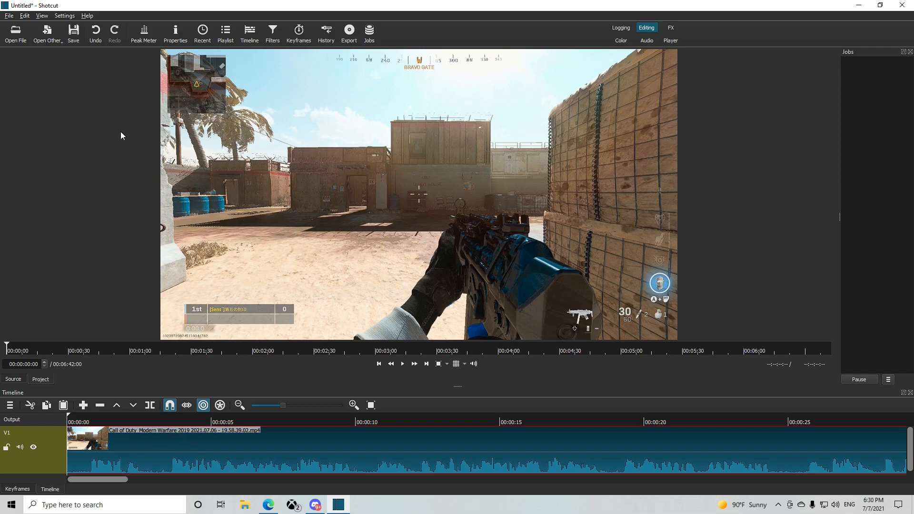
left_click(272, 33)
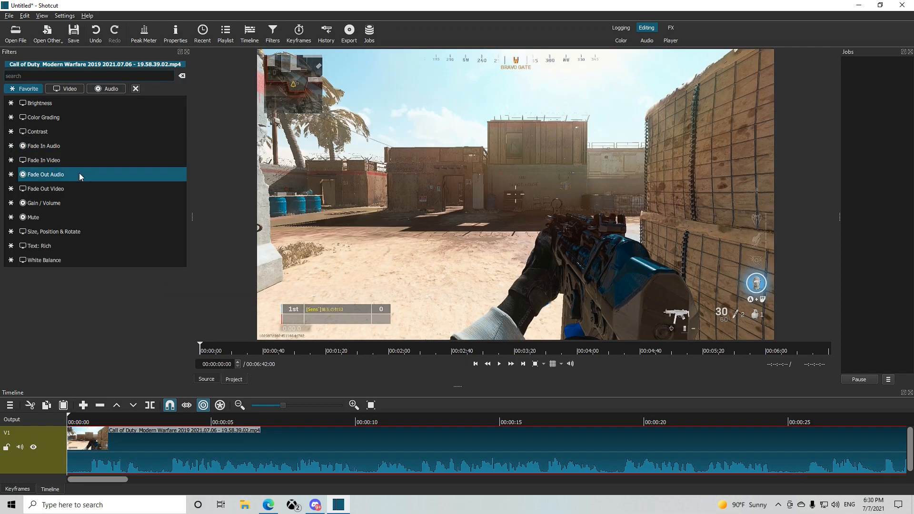
left_click(68, 162)
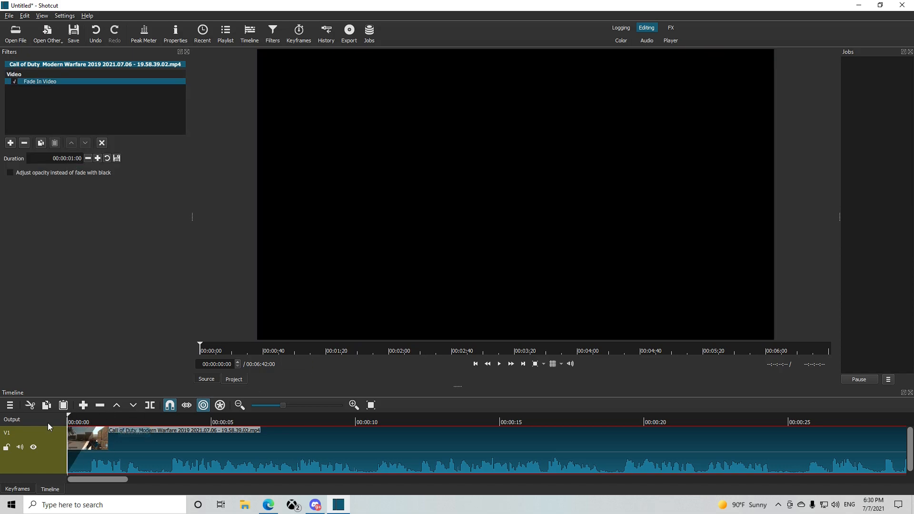
key("space")
key("space")
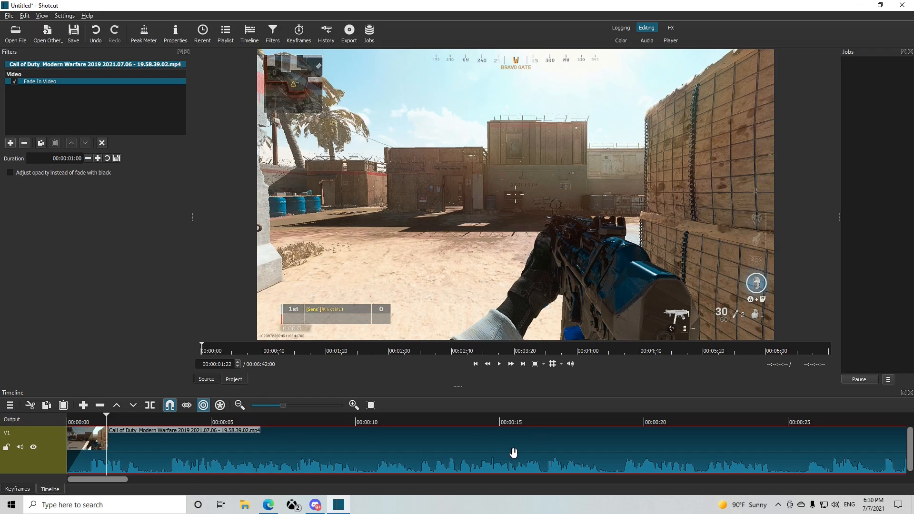
Step: Split the V1 clip at 00:00:24:58 and delete the segment after the split
left_click(329, 422)
left_click_drag(329, 423, 862, 422)
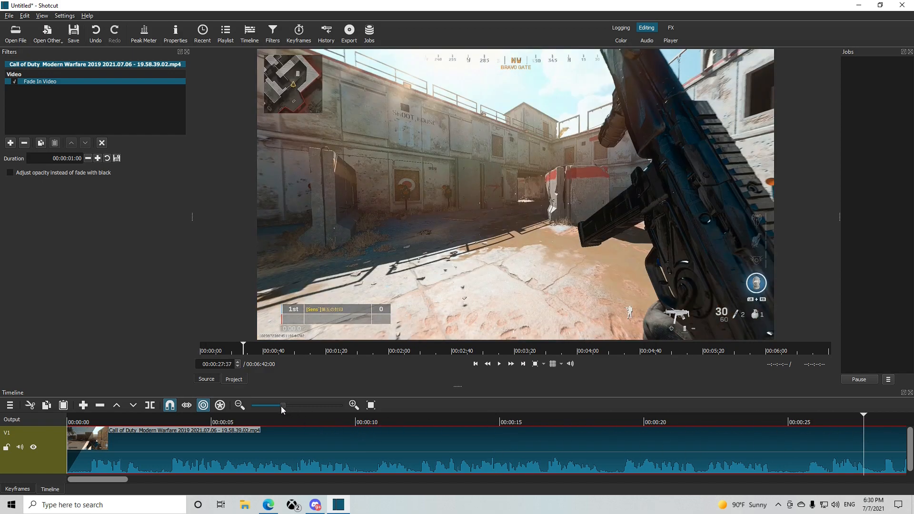
left_click(787, 419)
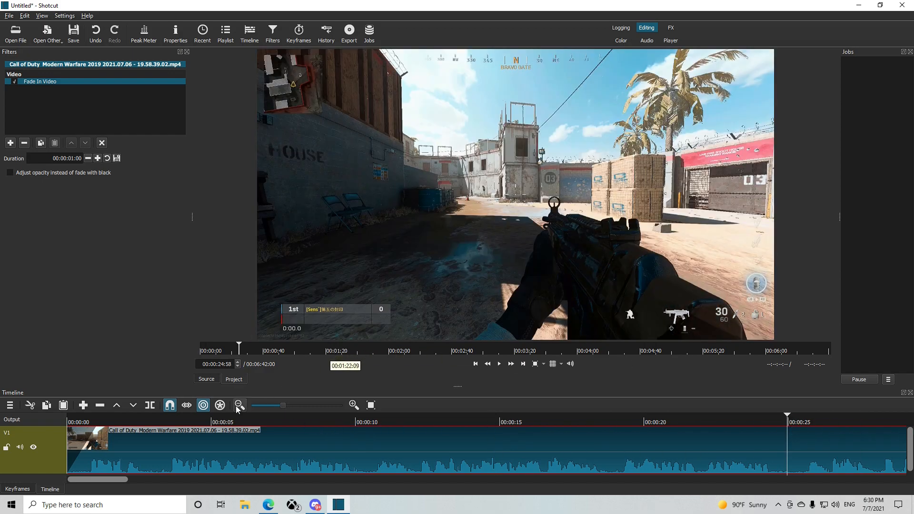
left_click(150, 405)
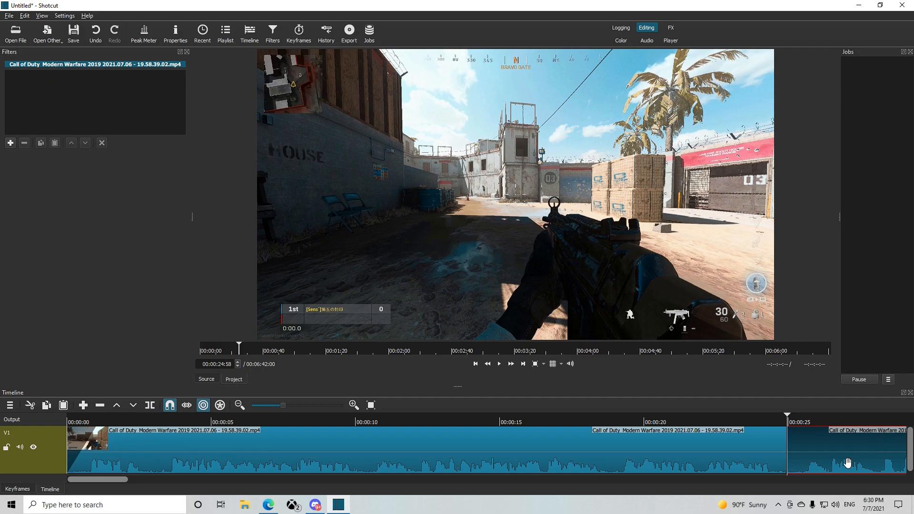
key("Delete")
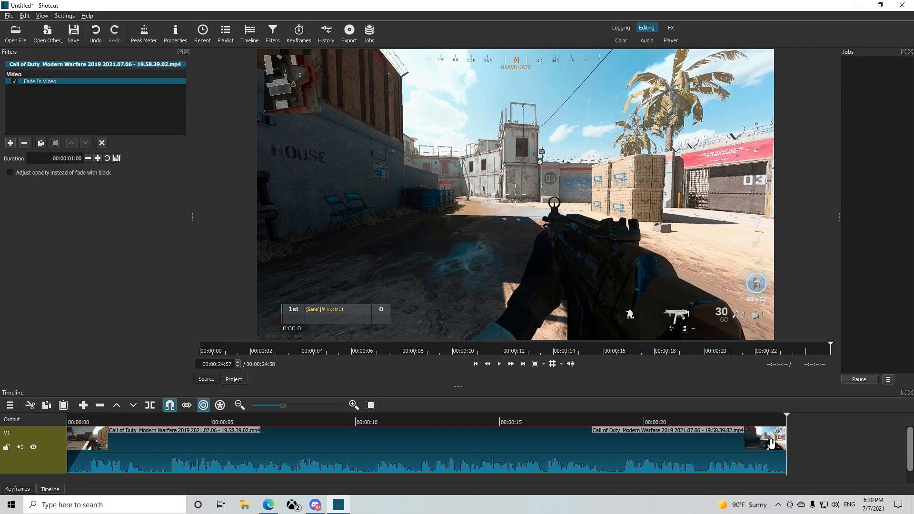
Step: Add a Fade Out Video filter to the shortened clip and play its ending to preview it
left_click(10, 142)
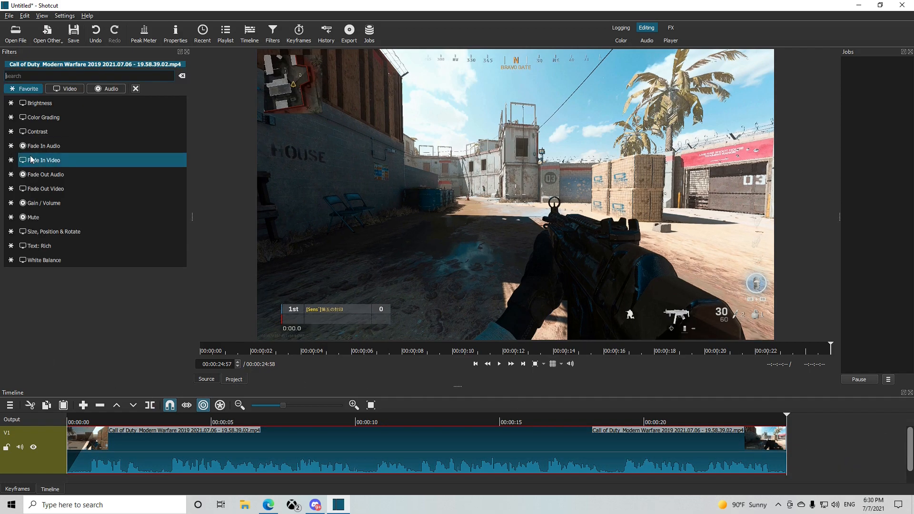
left_click(93, 189)
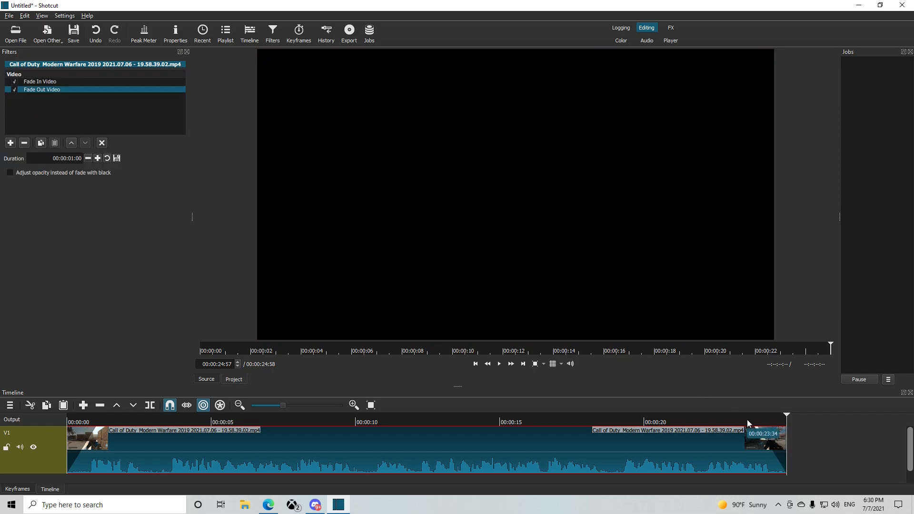
left_click(745, 419)
key("space")
Step: Open the gameplay recording Call of Duty Modern Warfare 2019 2021.07.04 - 23.40.10.03.DVR from the Call of Duty Modern Warfare 2019 folder
left_click(16, 32)
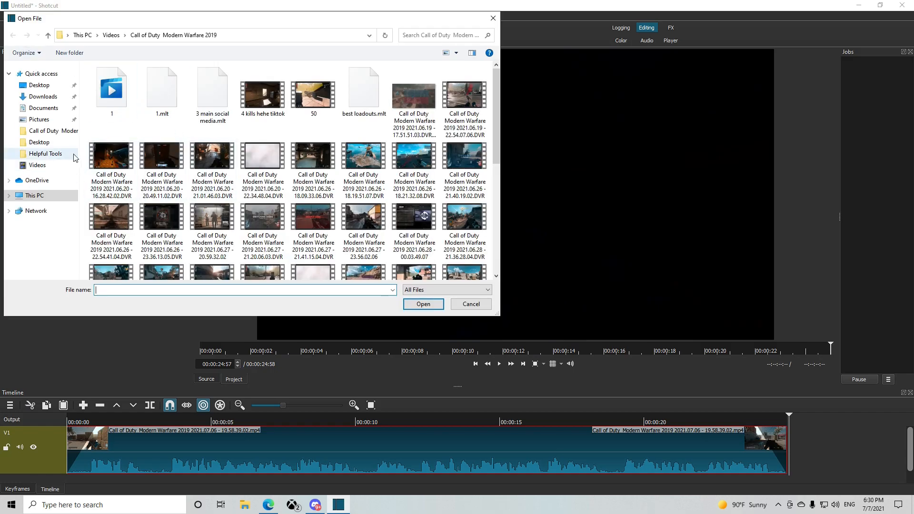
scroll(207, 191, "down", 5)
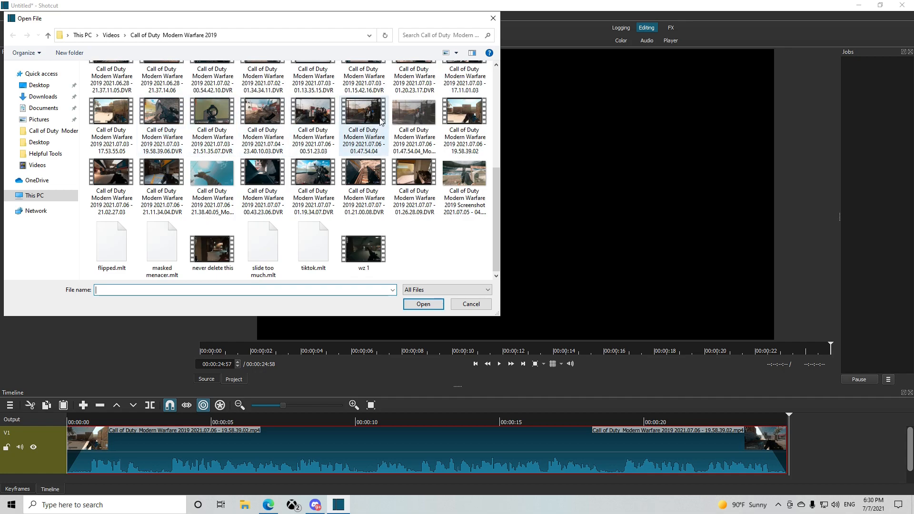
left_click(268, 122)
double_click(268, 122)
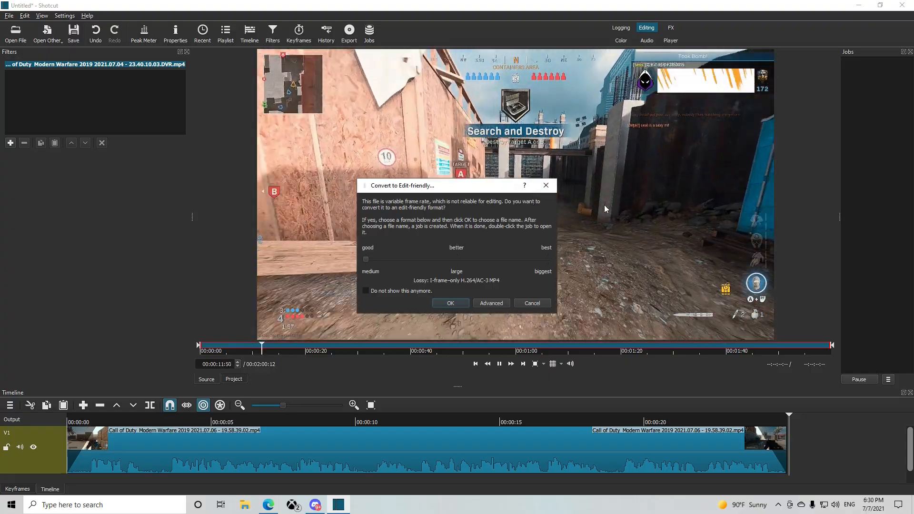
Step: Convert the opened recording to the edit-friendly format at best quality, saving it as 2.mkv, and pause its playback
left_click_drag(370, 258, 543, 259)
left_click(444, 304)
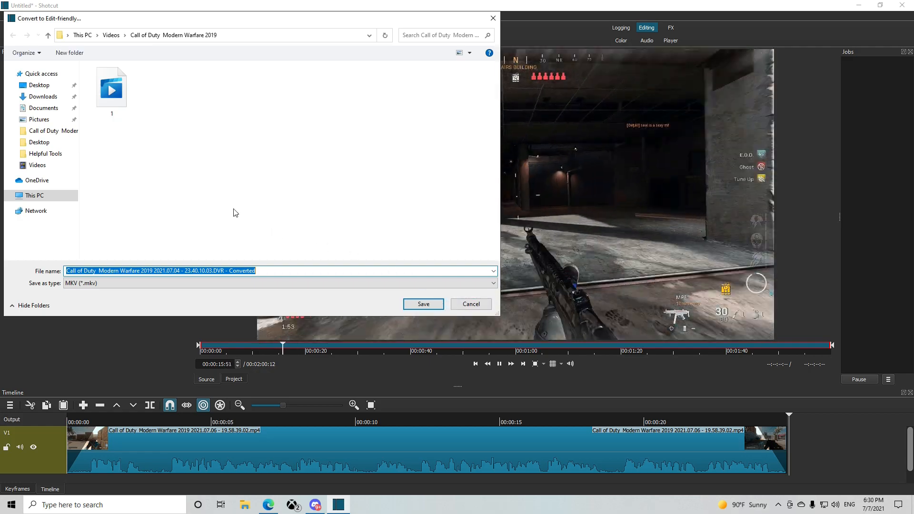
key("Return")
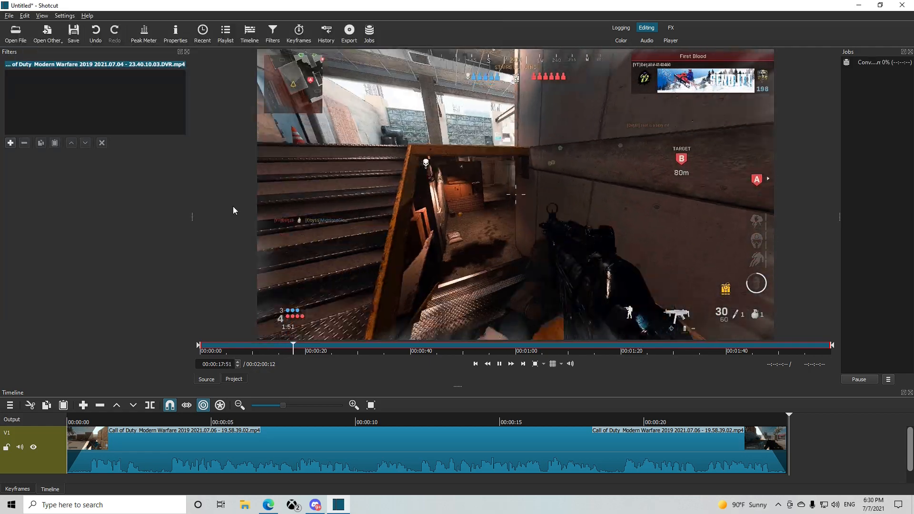
left_click(499, 364)
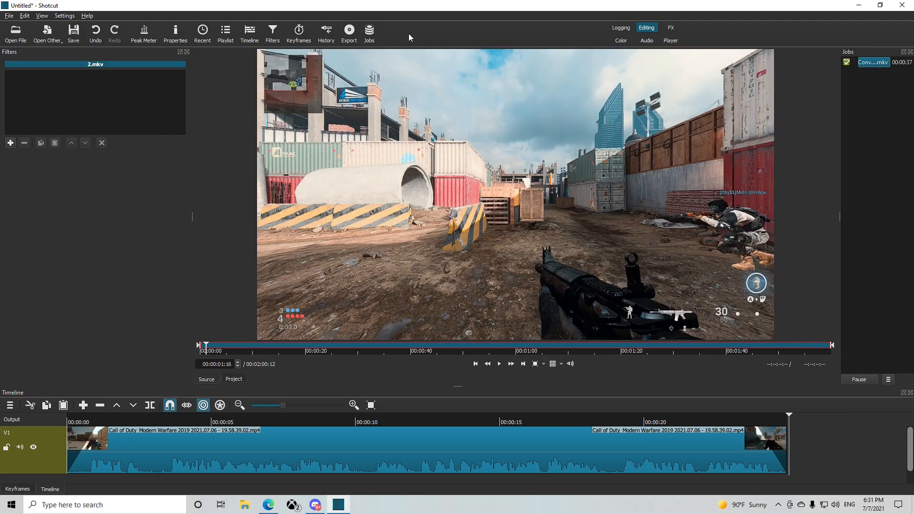
Step: Open the converted file 2.mkv and place it directly after the first clip on the V1 track, closing any gap
left_click(16, 33)
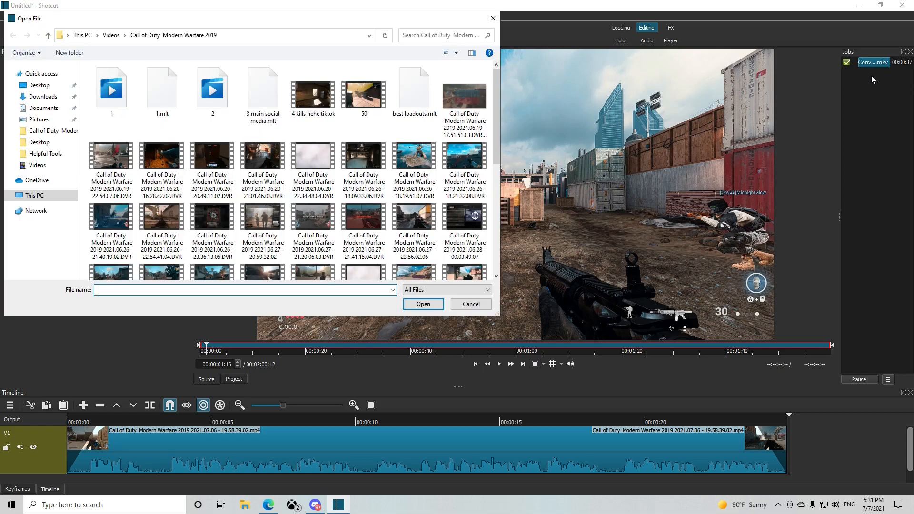
double_click(212, 98)
left_click(498, 364)
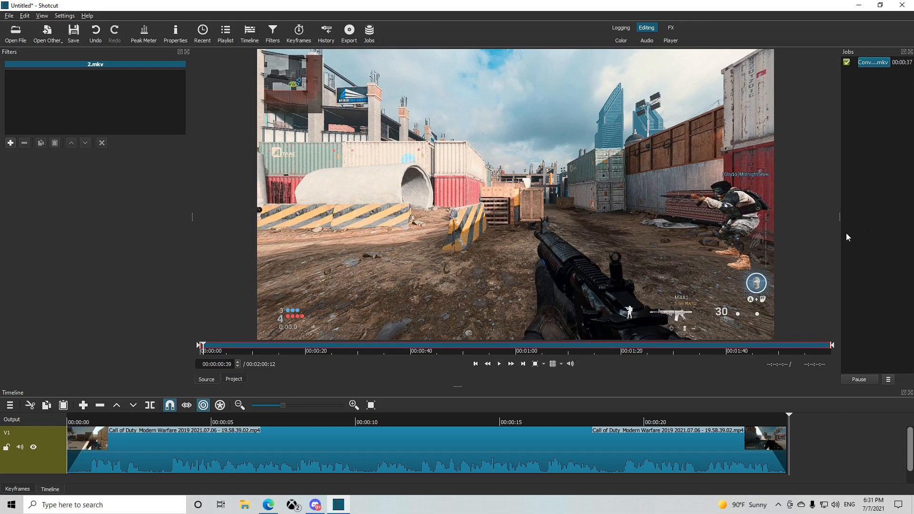
left_click_drag(693, 188, 790, 440)
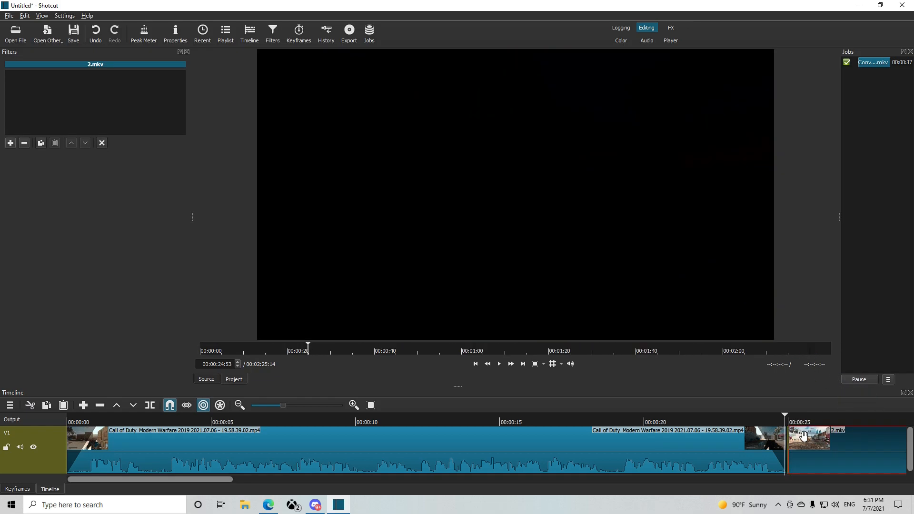
left_click_drag(283, 405, 307, 406)
left_click_drag(613, 459, 600, 458)
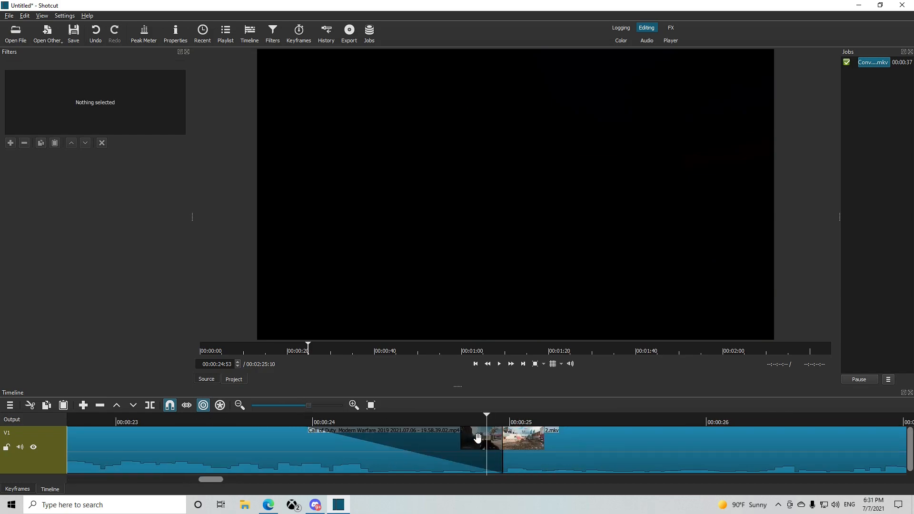
Step: Turn off snapping, shift the 2.mkv clip slightly away from the first clip, and check the gap between them
left_click(170, 406)
left_click_drag(534, 463, 638, 449)
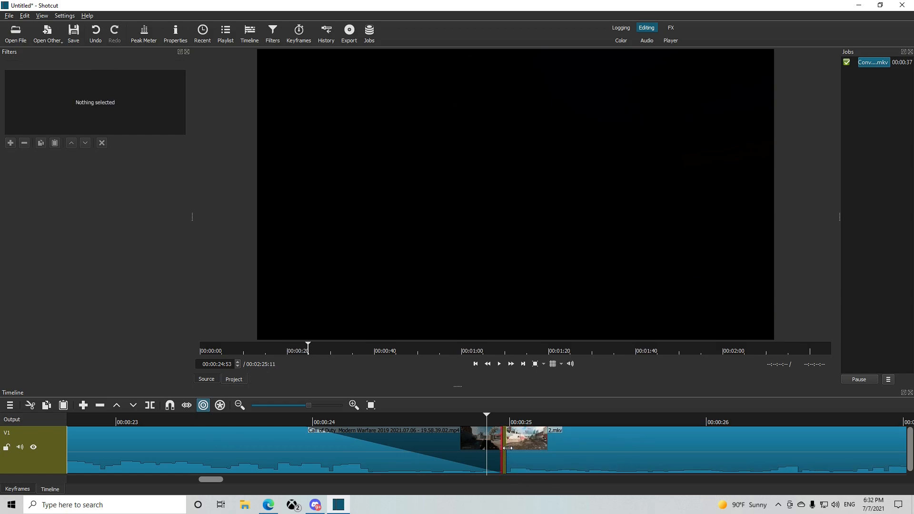
mouse_move(505, 435)
left_mouse_down()
mouse_move(465, 428)
mouse_move(504, 422)
left_mouse_up()
left_click(527, 254)
left_click(527, 255)
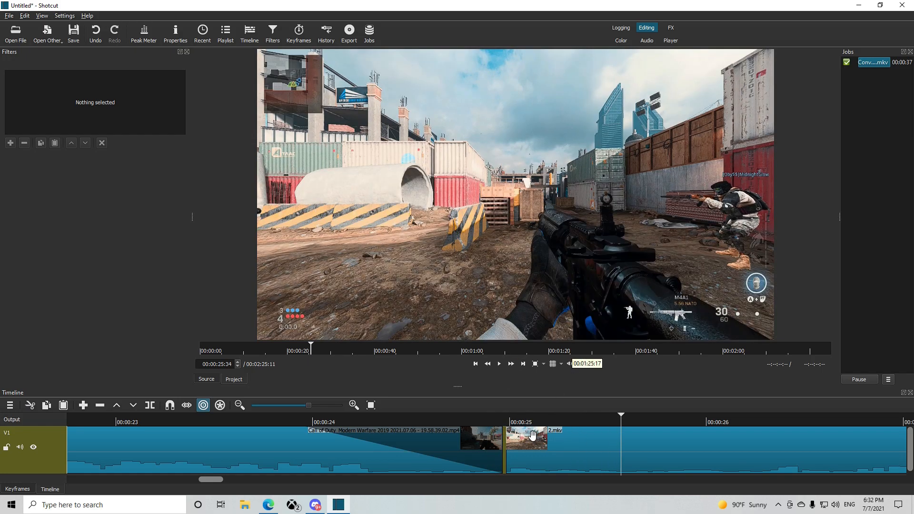
Step: Remove the Fade Out Video filter from the first clip and play across the cut into 2.mkv
left_click(478, 435)
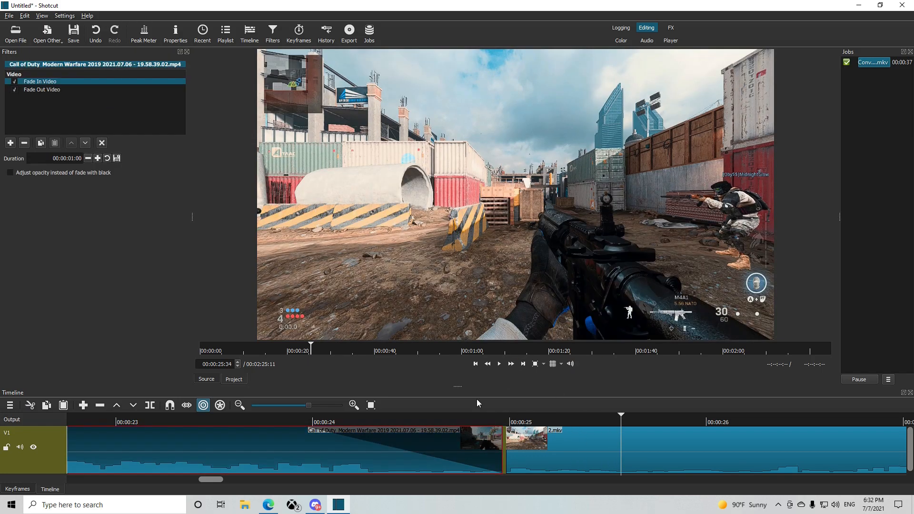
left_click(44, 90)
left_click(24, 142)
left_click(458, 420)
key("space")
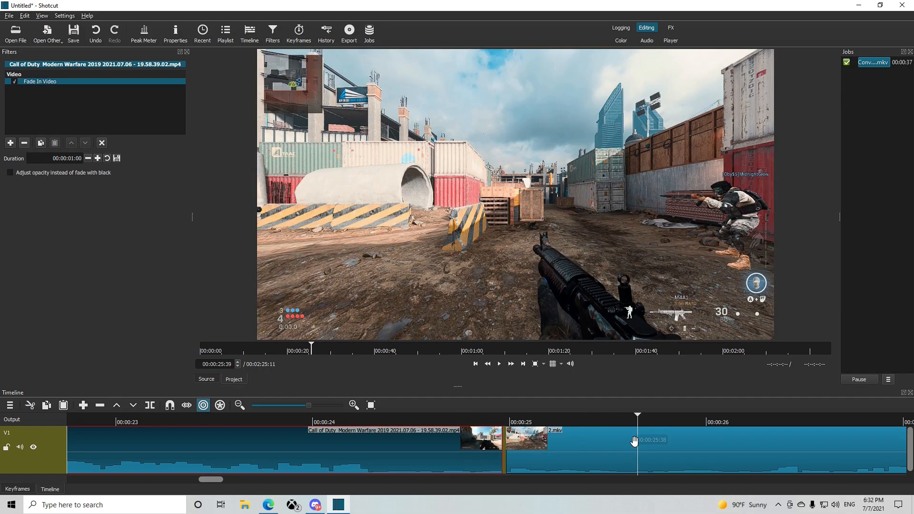
left_click(632, 435)
key("space")
Step: Replay and scrub across the small gap between the two clips to examine how it looks in the preview
left_click(484, 416)
key("space")
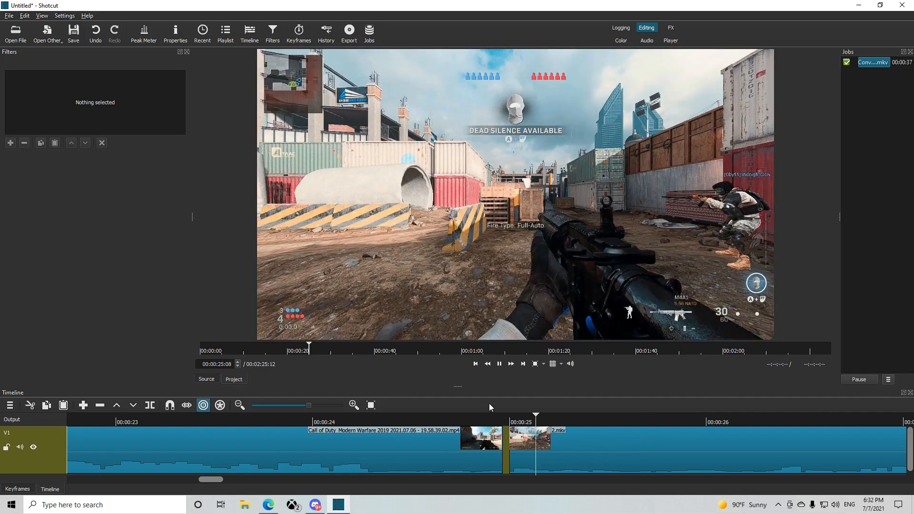
key("space")
left_click_drag(492, 414, 507, 418)
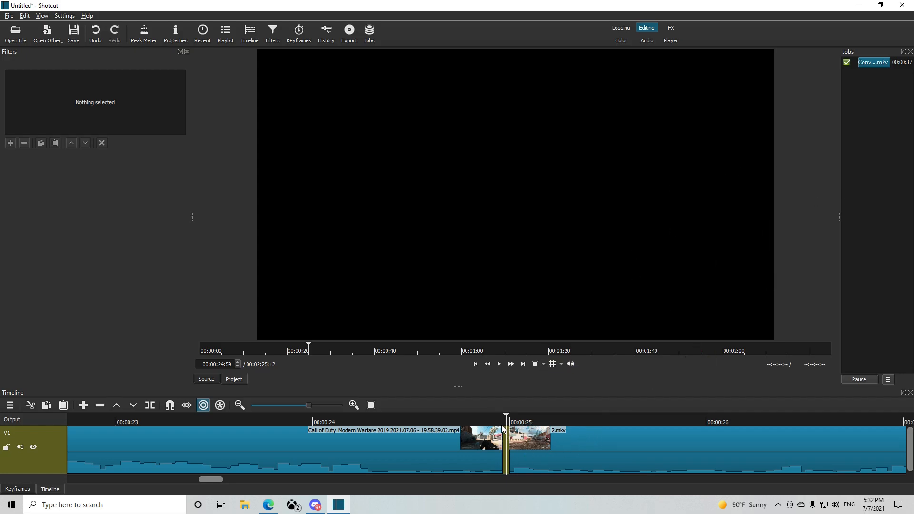
left_click_drag(507, 416, 466, 418)
Step: Move the 2.mkv clip further away, re-enable snapping, and move it back flush against the first clip
left_click_drag(557, 446, 601, 447)
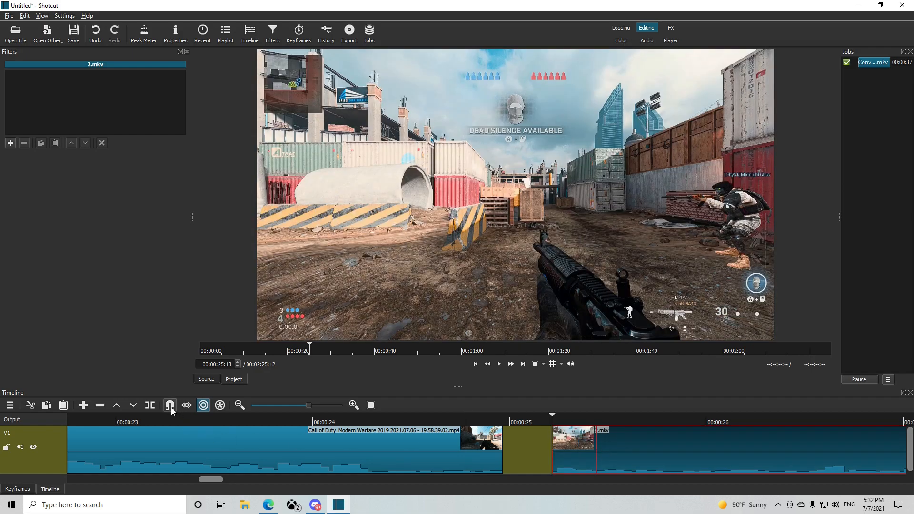
left_click_drag(710, 458, 665, 462)
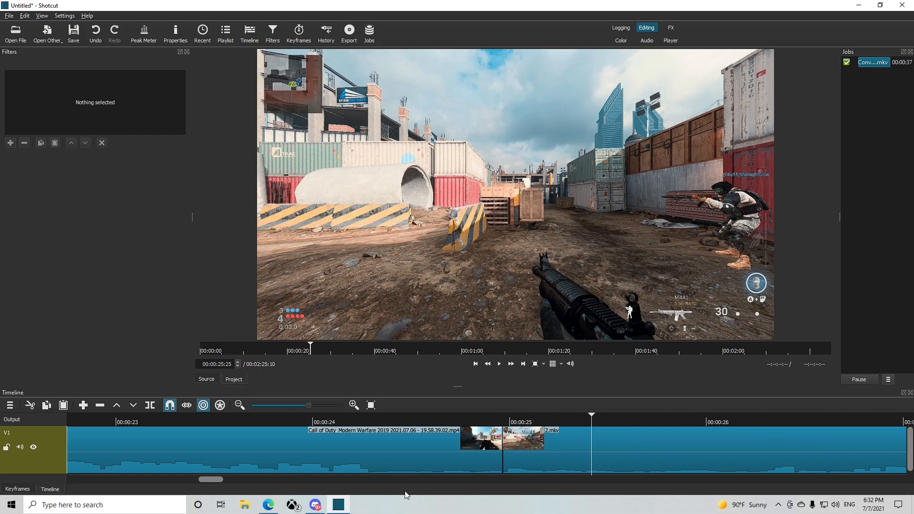
Step: Undo the recent timeline edits back to before the first clip's Fade Out Video filter was removed
left_click(101, 42)
left_click(102, 42)
left_click(102, 42)
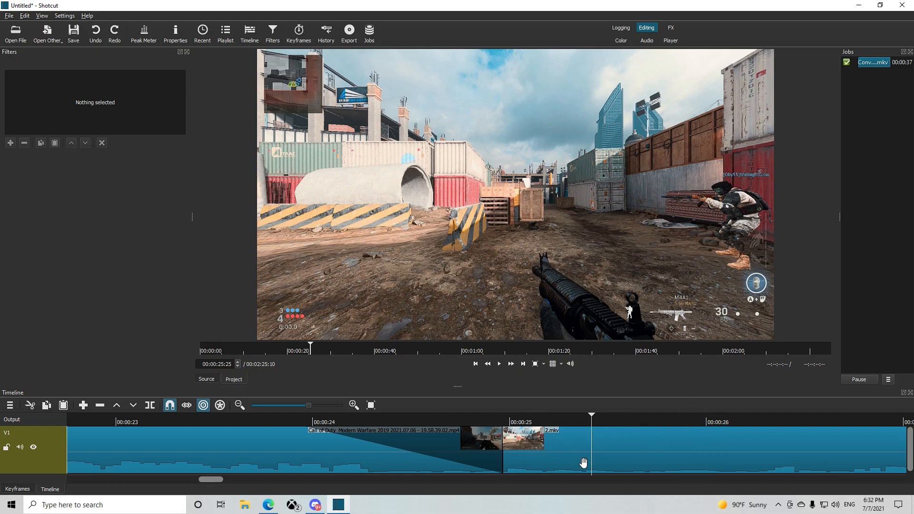
left_click(465, 454)
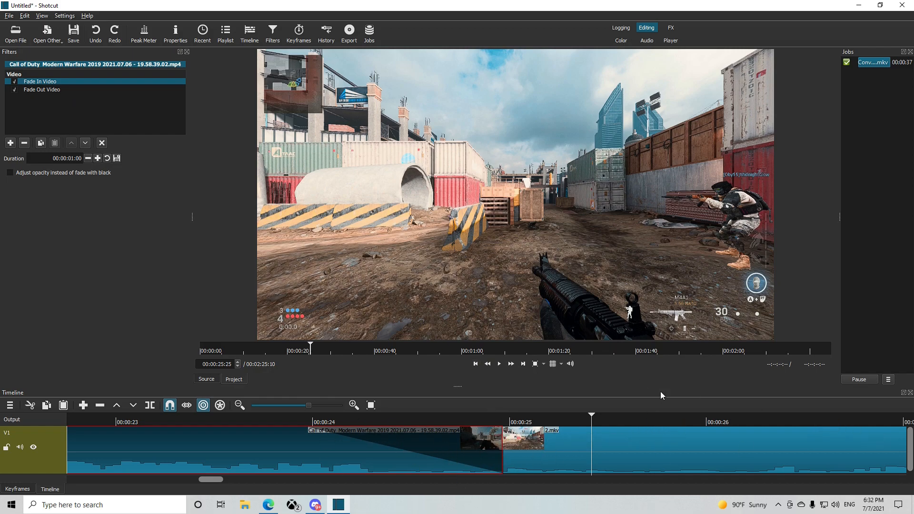
left_click(283, 404)
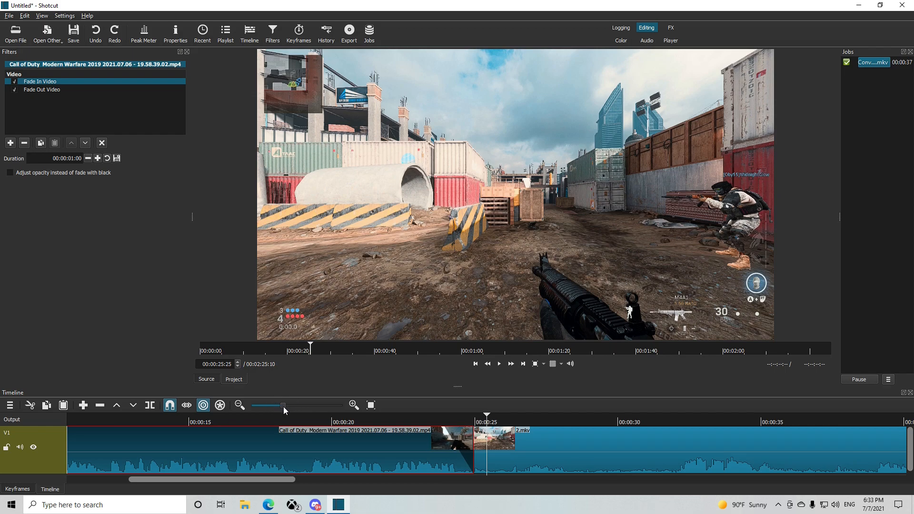
left_click(263, 405)
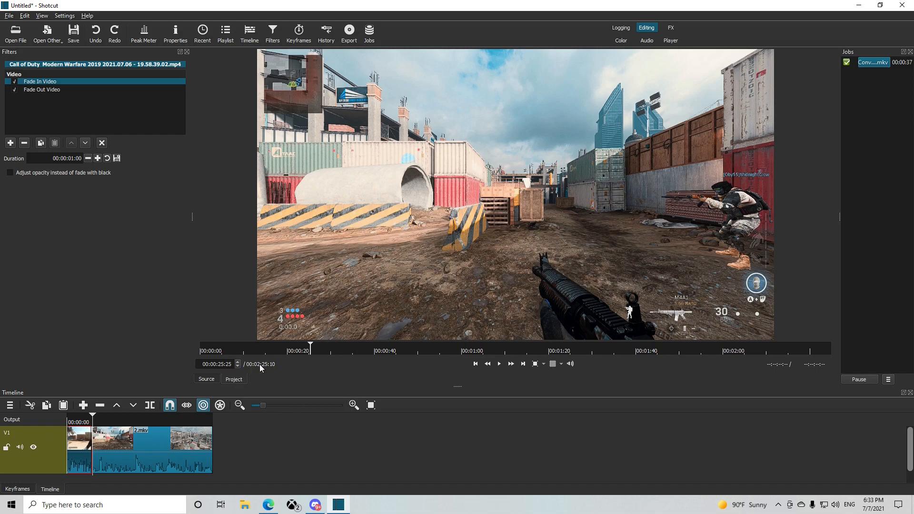
left_click(296, 404)
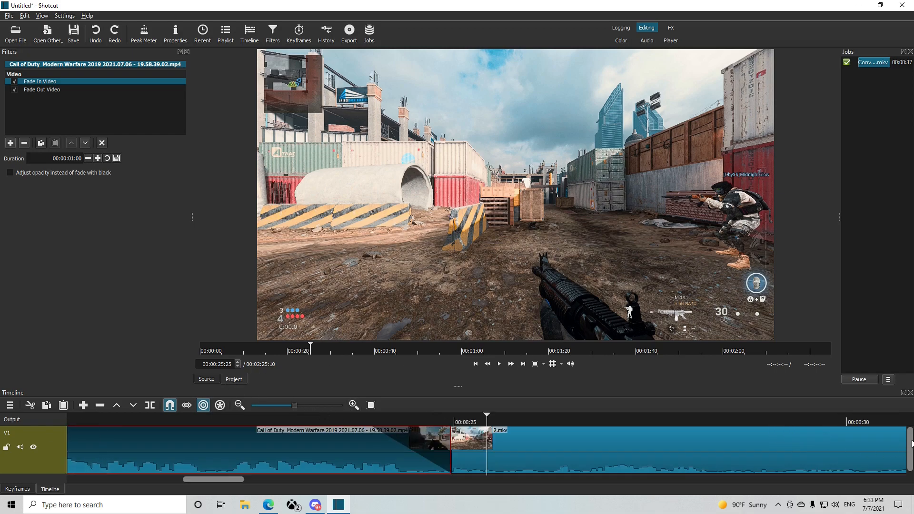
scroll(911, 443, "down", 1)
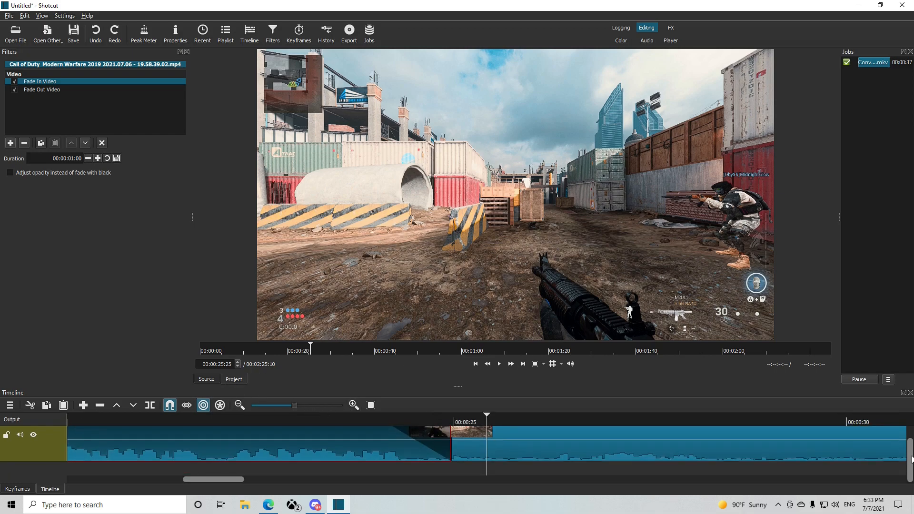
Step: Add an audio track to the timeline beneath the V1 video track
left_click(9, 404)
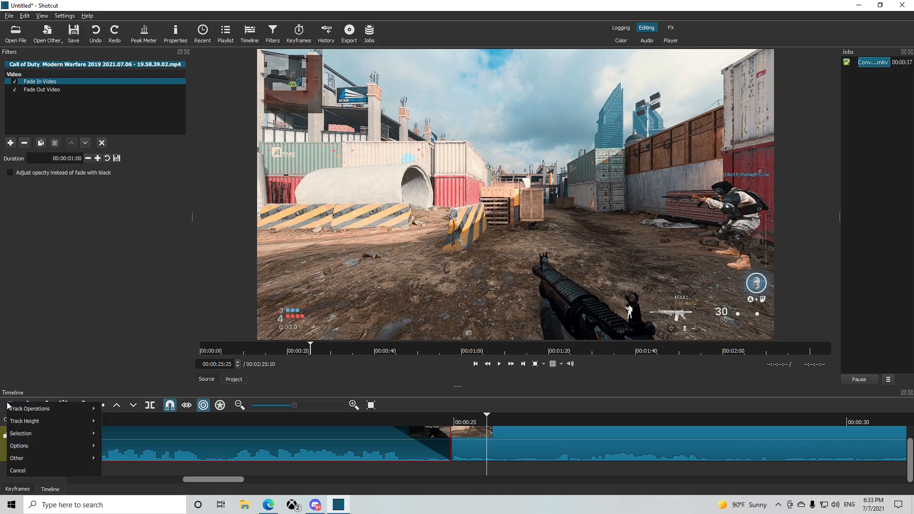
mouse_move(21, 409)
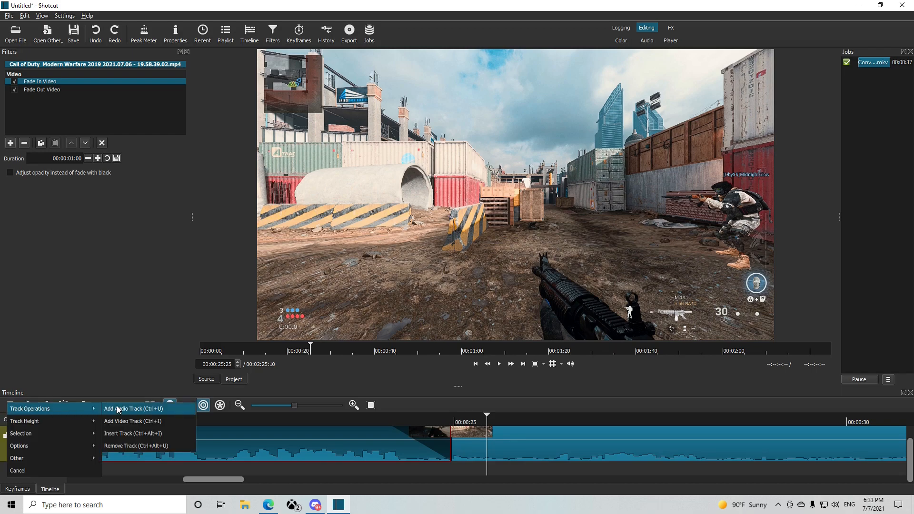
left_click(159, 408)
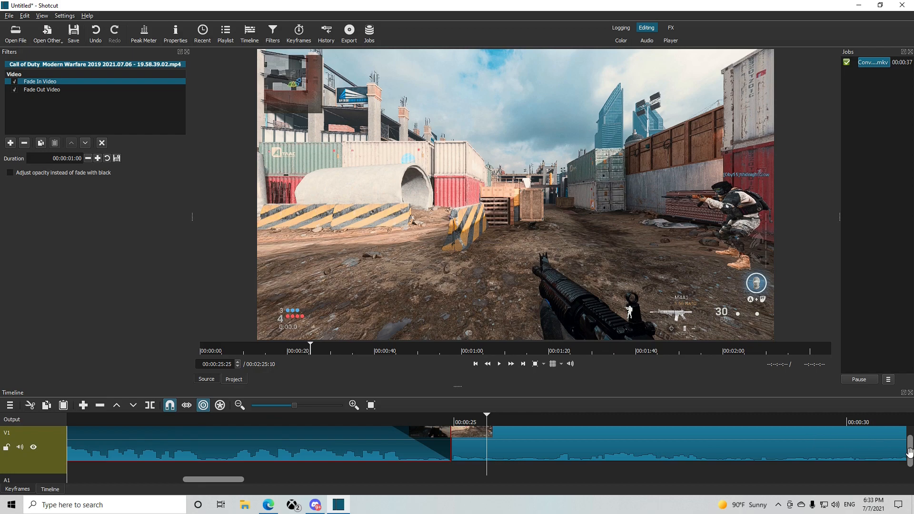
scroll(910, 450, "down", 1)
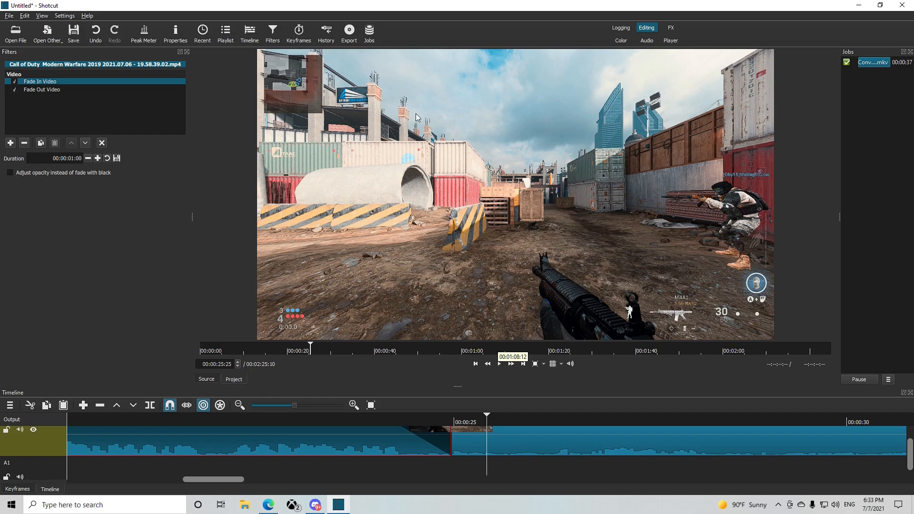
Step: Open the FREE FOR PROFIT Gang UK Drill Type Beat MP3 from Downloads and place it on audio track A1
left_click(16, 34)
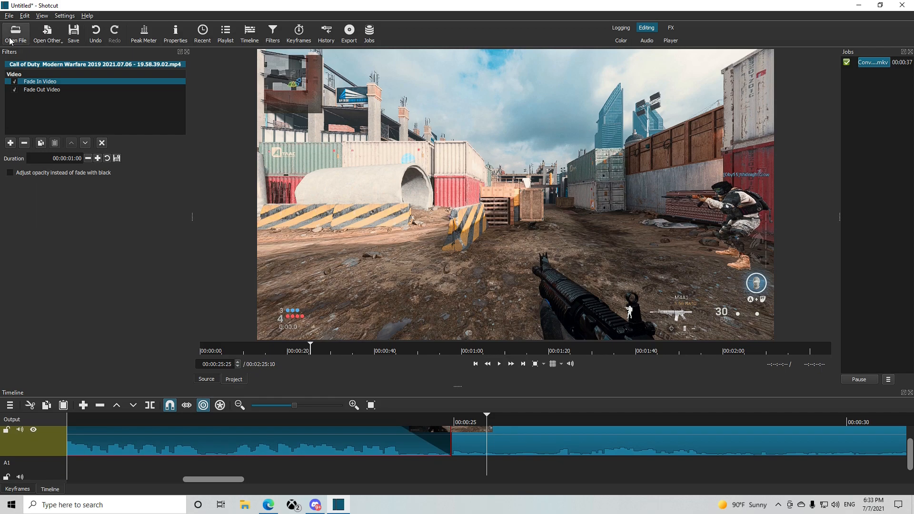
left_click(67, 96)
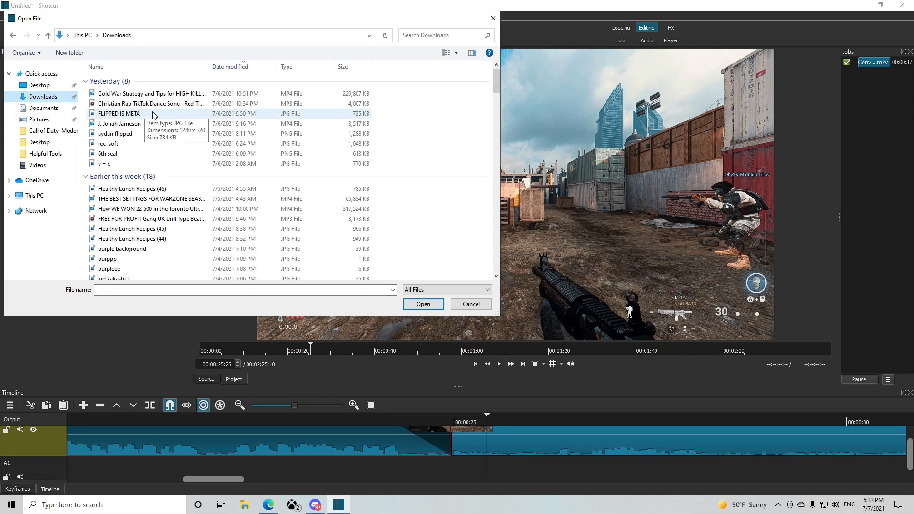
double_click(185, 219)
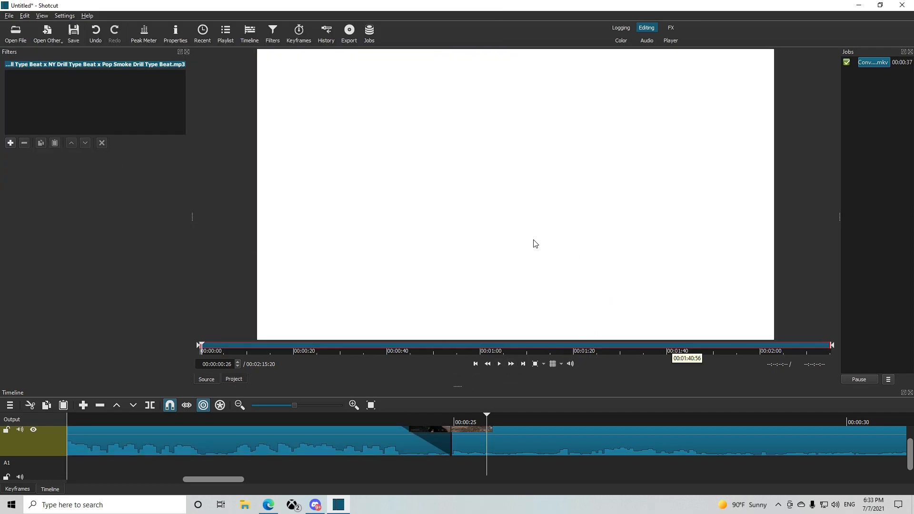
left_click_drag(425, 245, 70, 464)
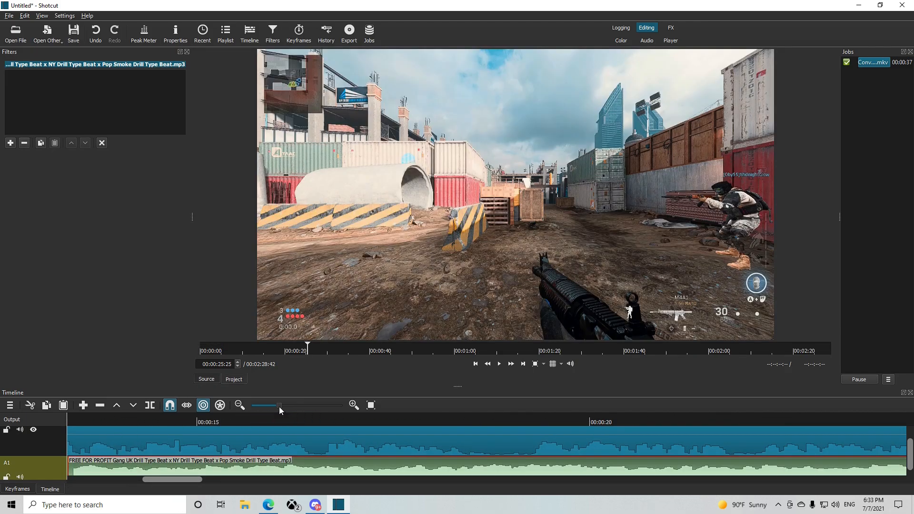
Step: Move the music clip on A1 so it starts at the cut between the first clip and 2.mkv
left_click(279, 405)
left_click(62, 481)
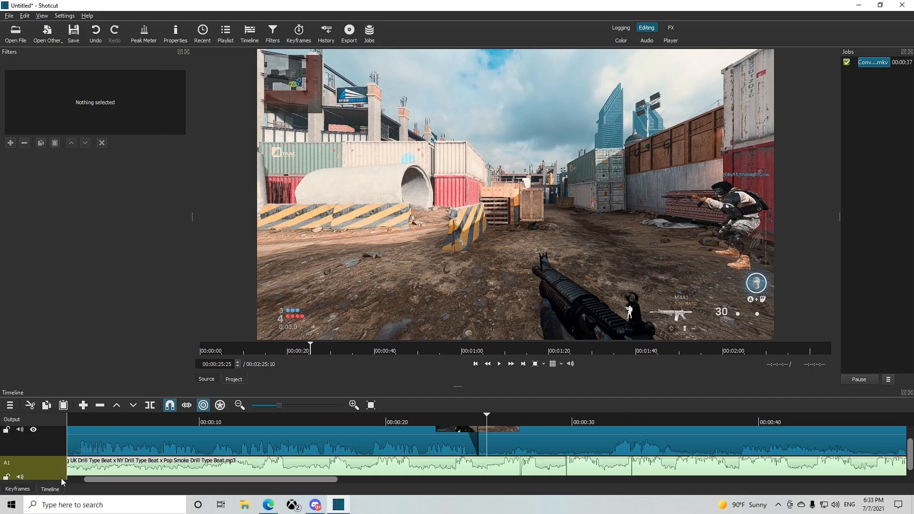
left_click(105, 473)
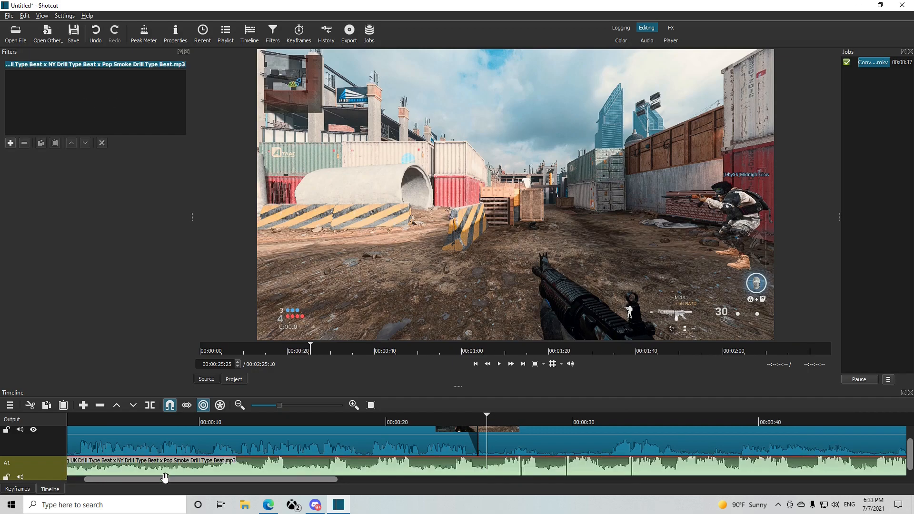
left_click_drag(452, 469, 849, 490)
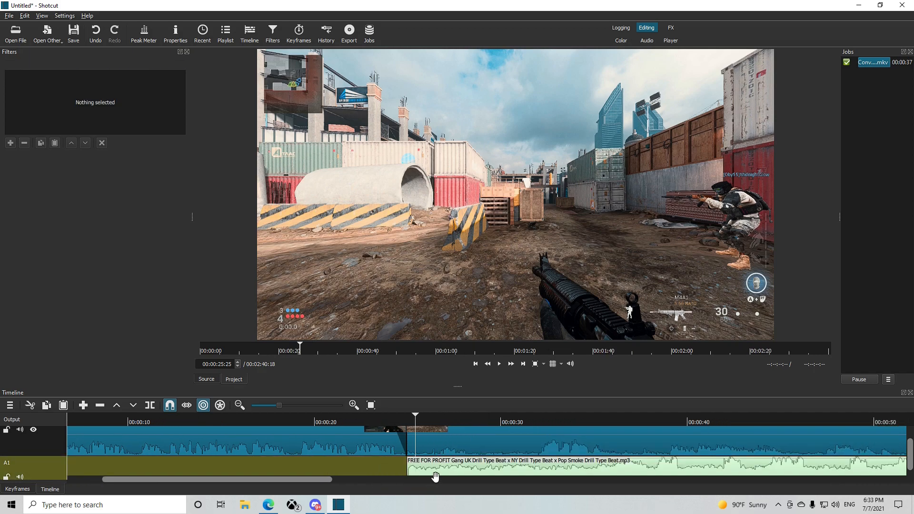
Step: Add a Gain / Volume filter at -14.9 dB to the music clip and play across the cut to hear it
left_click(449, 471)
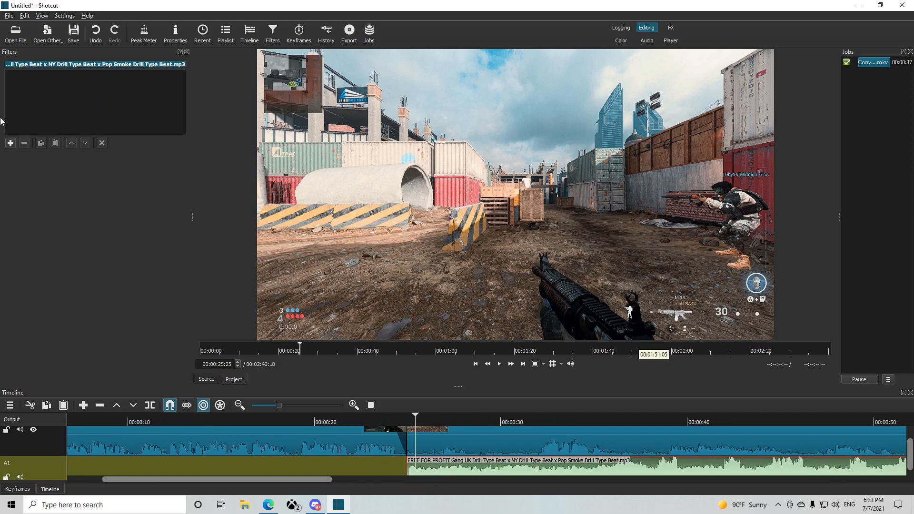
left_click(12, 146)
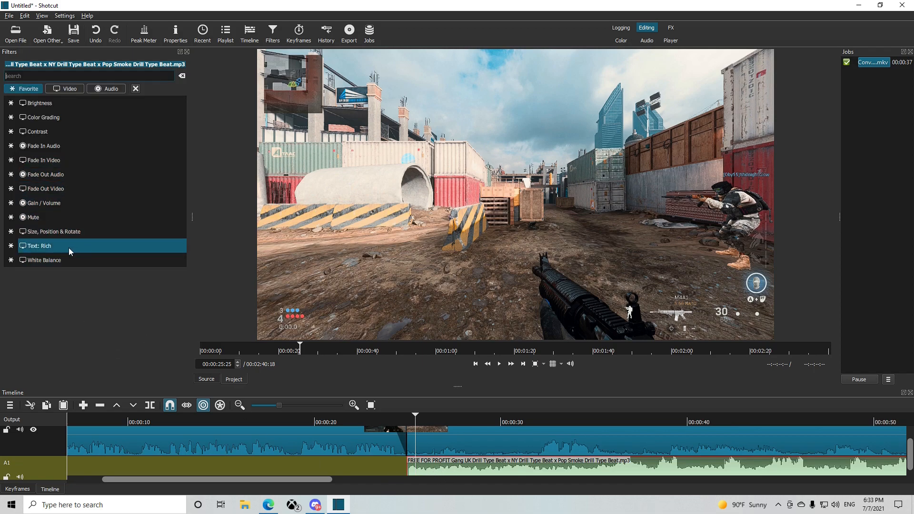
left_click(53, 211)
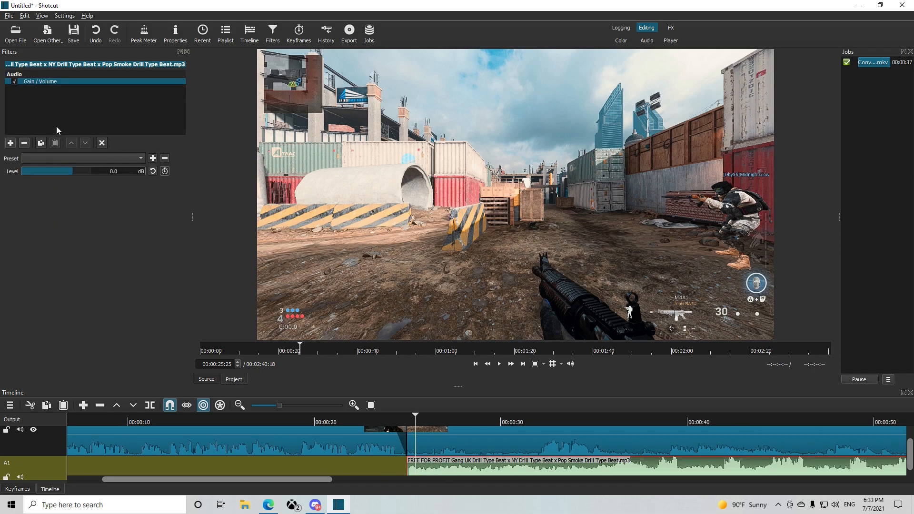
left_click_drag(70, 173, 63, 175)
left_click(393, 418)
key("space")
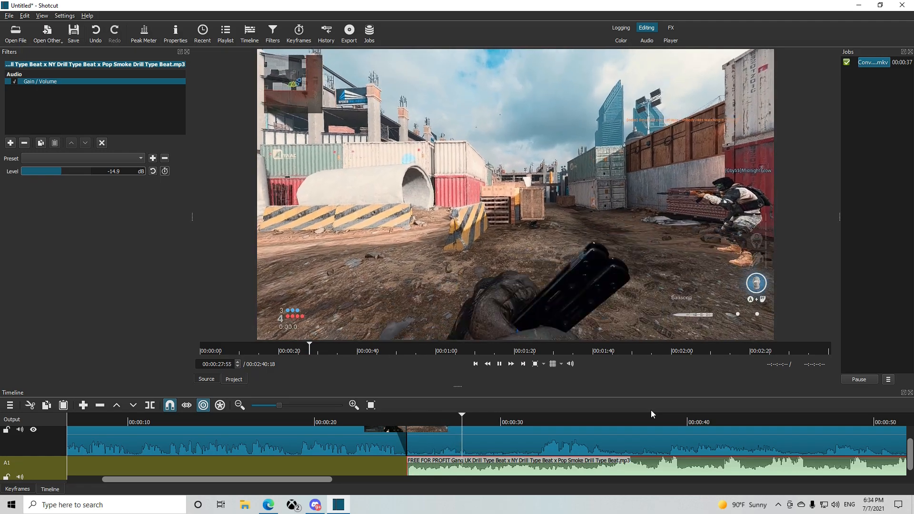
key("space")
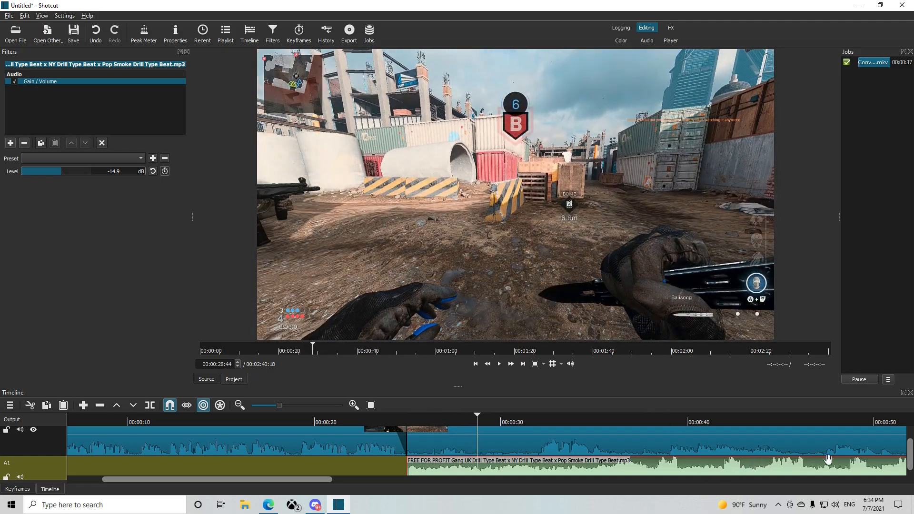
Step: Add a second video track above V1
left_click_drag(910, 453, 907, 423)
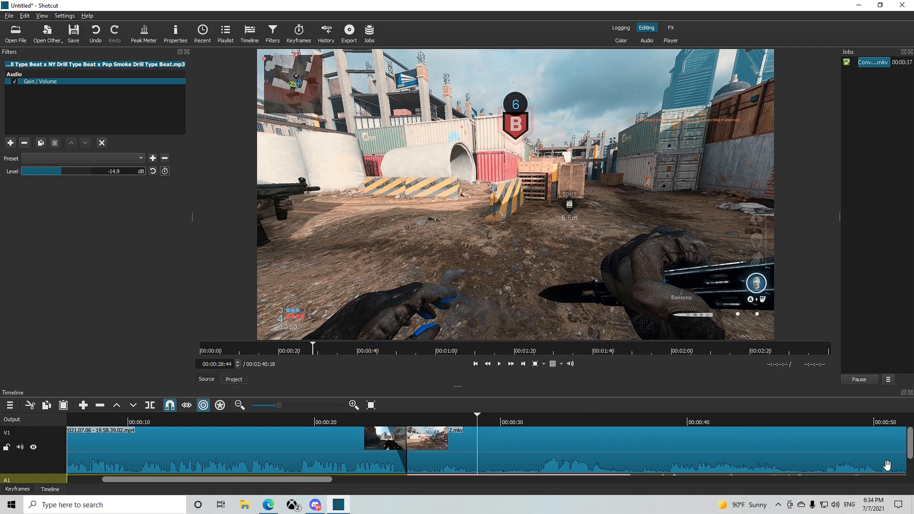
left_click(7, 402)
mouse_move(24, 410)
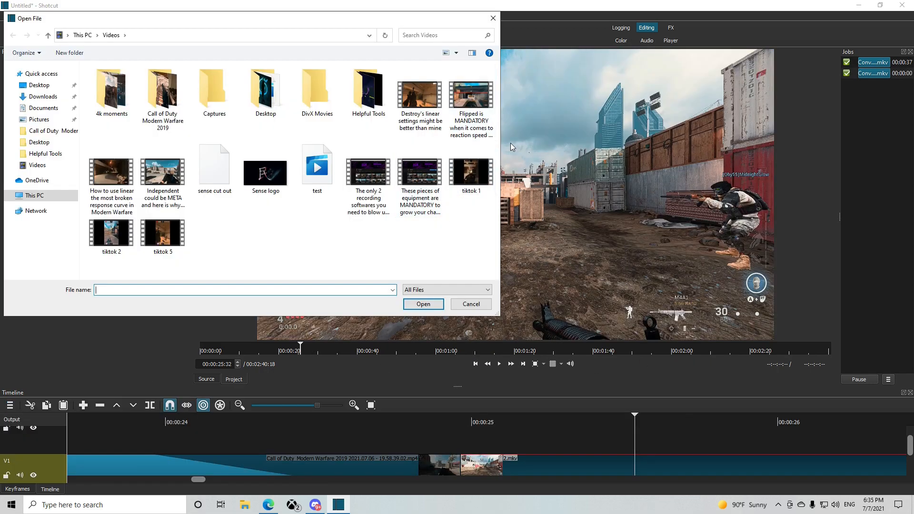
Step: Open J. Jonah Jameson - could you pay me in advance.mp4 from Downloads and place it on V2 at the start of 2.mkv
left_click(38, 96)
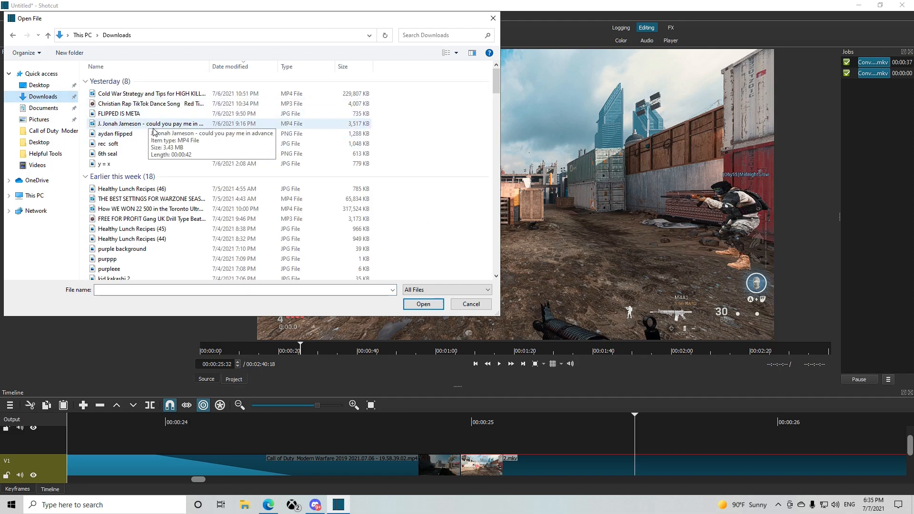
double_click(137, 125)
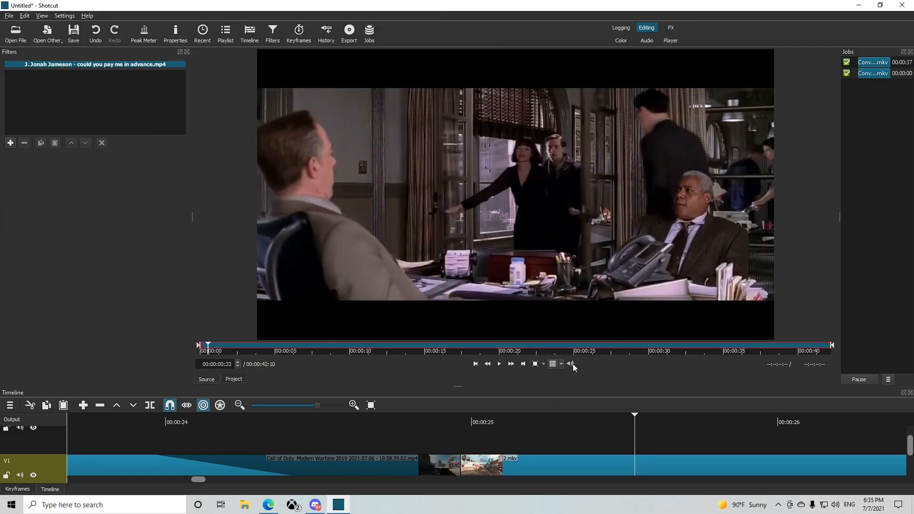
left_click_drag(350, 161, 467, 431)
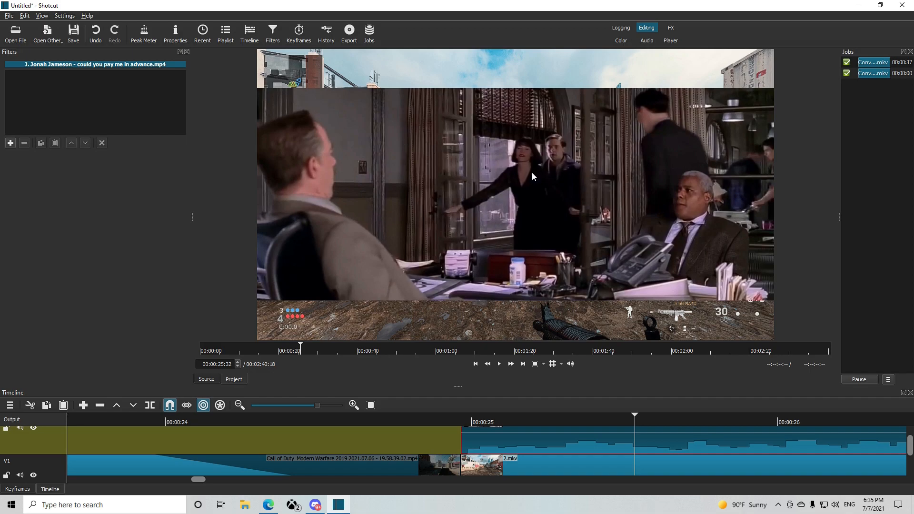
Step: Add a Size, Position & Rotate filter to the overlay clip, shrinking it to 612 x 252 in the frame's upper-left corner at 0, -2
left_click(11, 142)
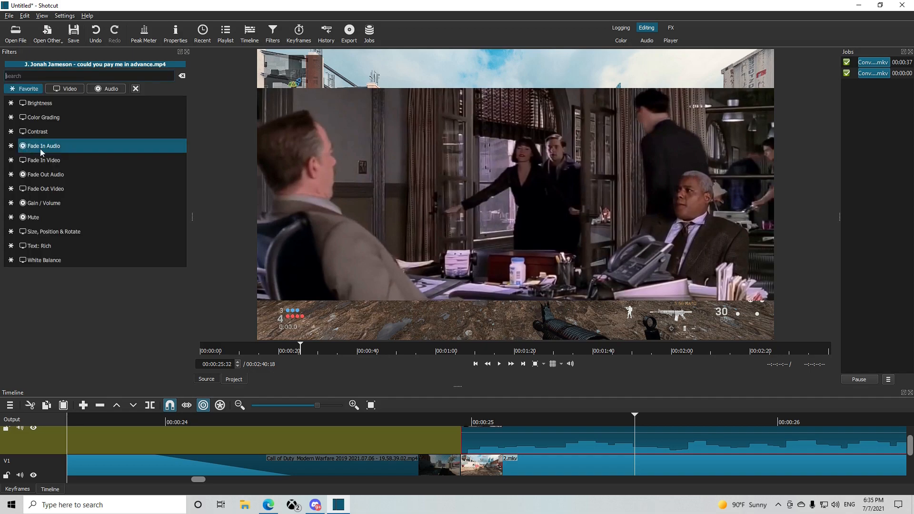
left_click(108, 233)
left_click_drag(264, 96, 610, 234)
left_click_drag(662, 256, 335, 82)
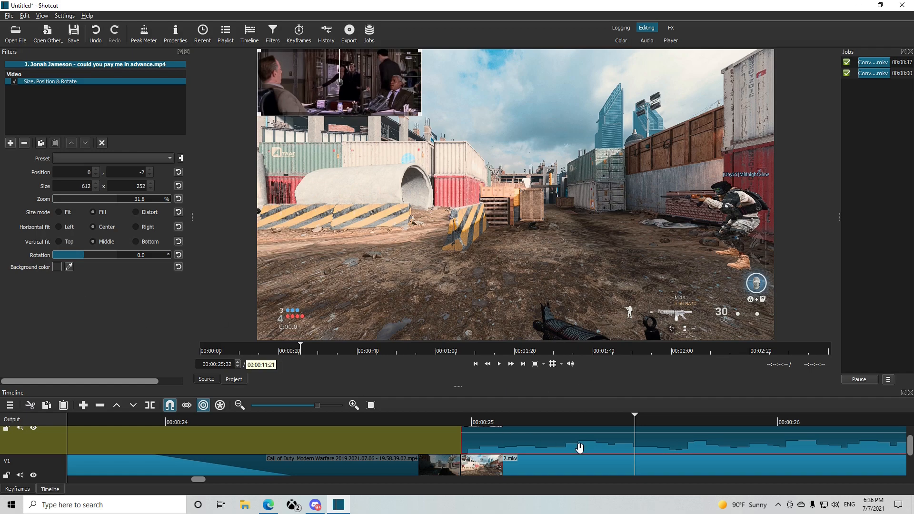
Step: Add a Gain / Volume filter to the overlay clip and lower its level to -14.9 dB
left_click(849, 418)
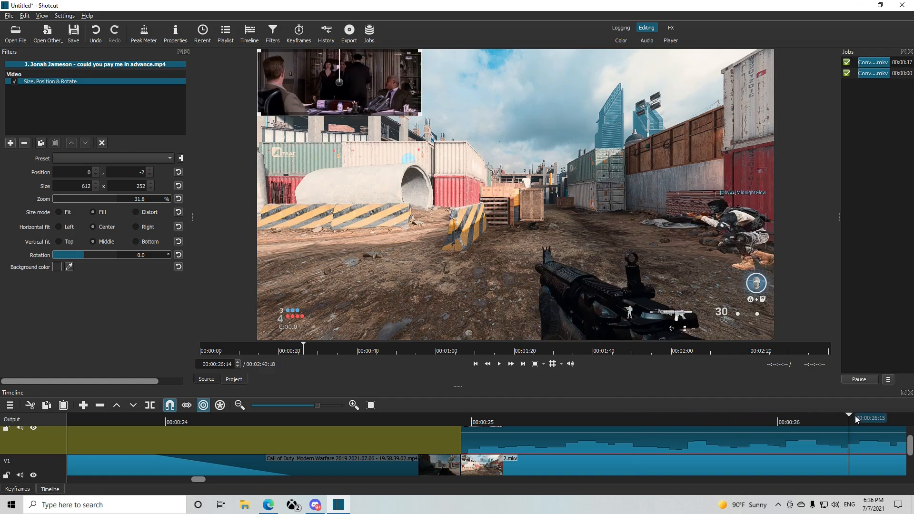
left_click(10, 143)
left_click(57, 200)
left_click_drag(70, 171, 63, 169)
Step: Play from just before the cut into 2.mkv to check the overlay clip over the gameplay
left_click(432, 418)
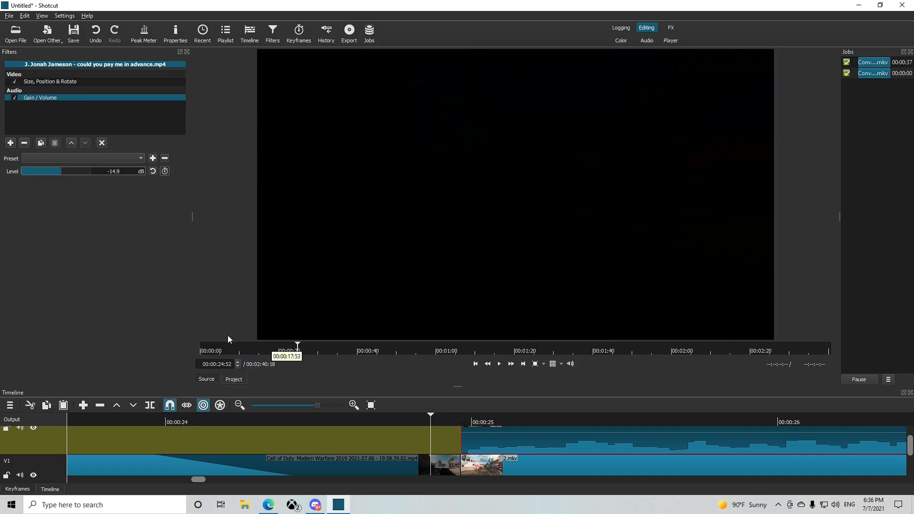
left_click(450, 468)
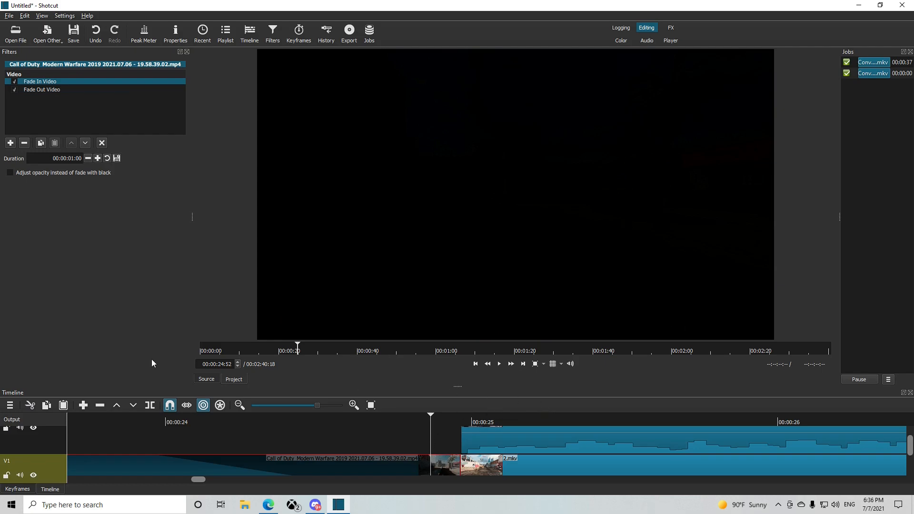
key("space")
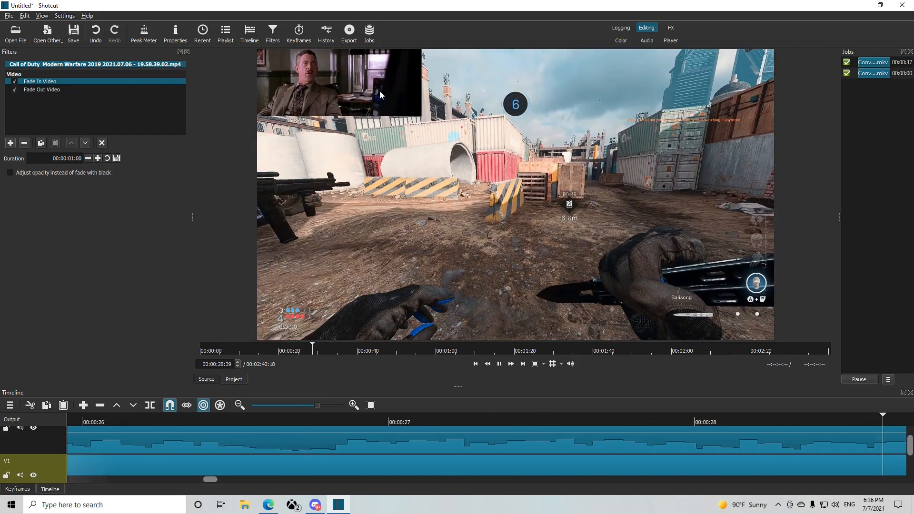
key("space")
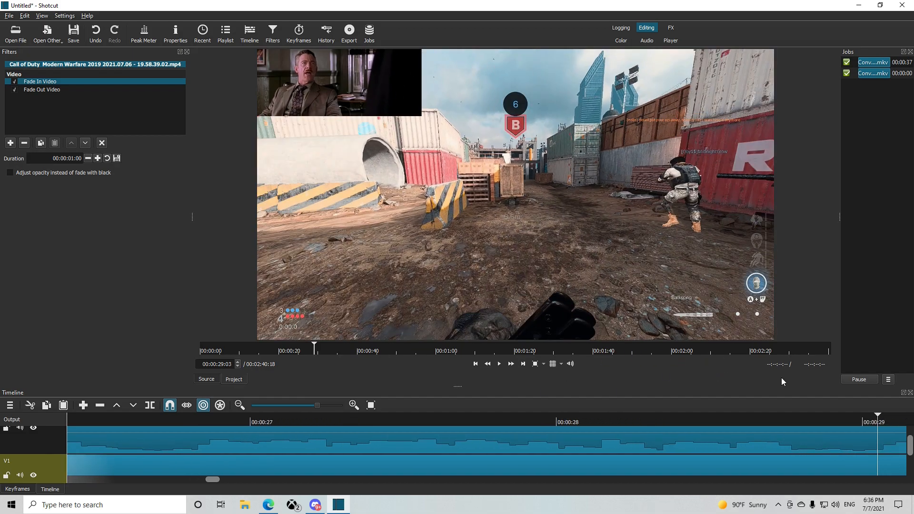
Step: Open the Yellow and Purple Modern Gamer MMO YouTube Outro from the Helpful Tools folder and append it after 2.mkv on V1
left_click(295, 405)
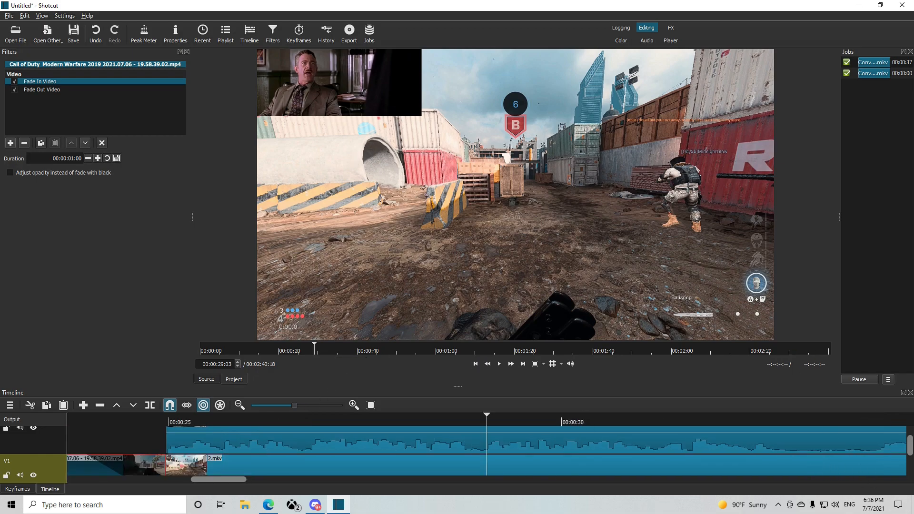
left_click_drag(909, 454, 911, 481)
scroll(910, 483, "up", 3)
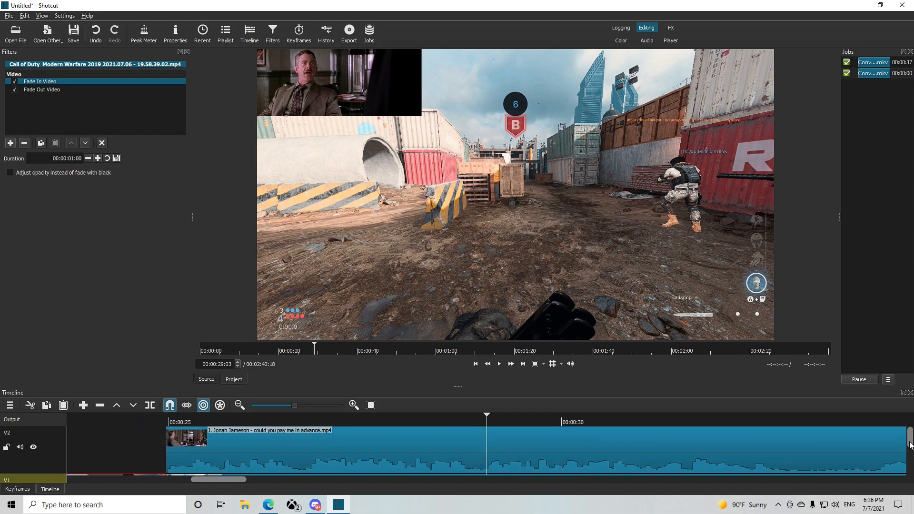
left_click_drag(204, 481, 793, 475)
left_click(16, 33)
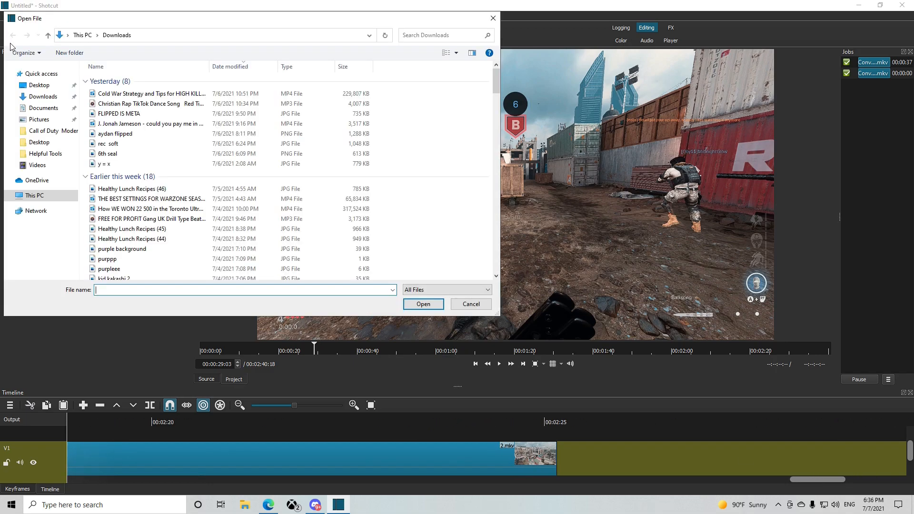
left_click(49, 166)
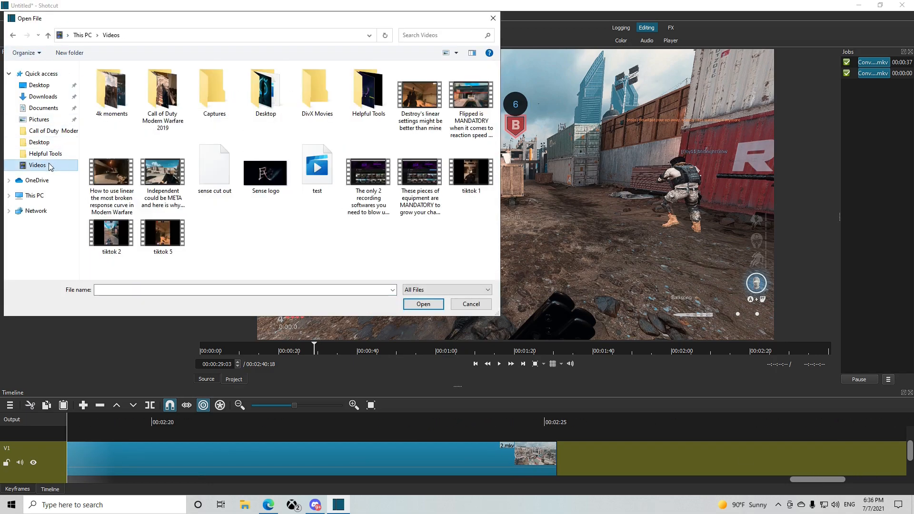
double_click(374, 95)
double_click(175, 99)
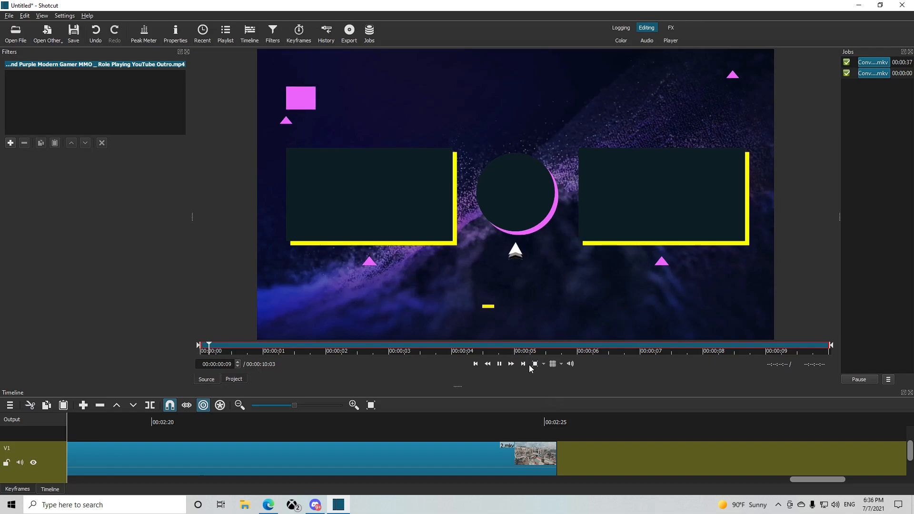
left_click_drag(571, 186, 561, 455)
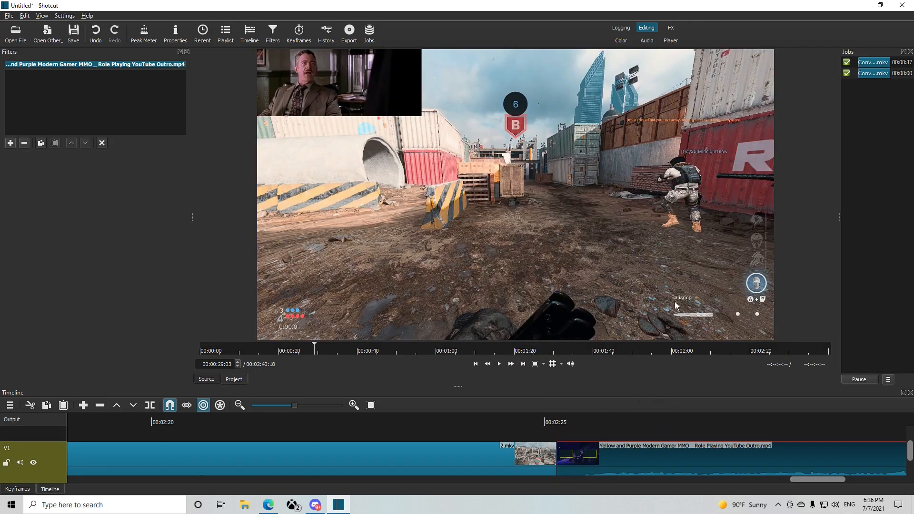
Step: Add a Mute filter to the Yellow and Purple Modern Gamer MMO YouTube Outro clip on V1
left_click(12, 144)
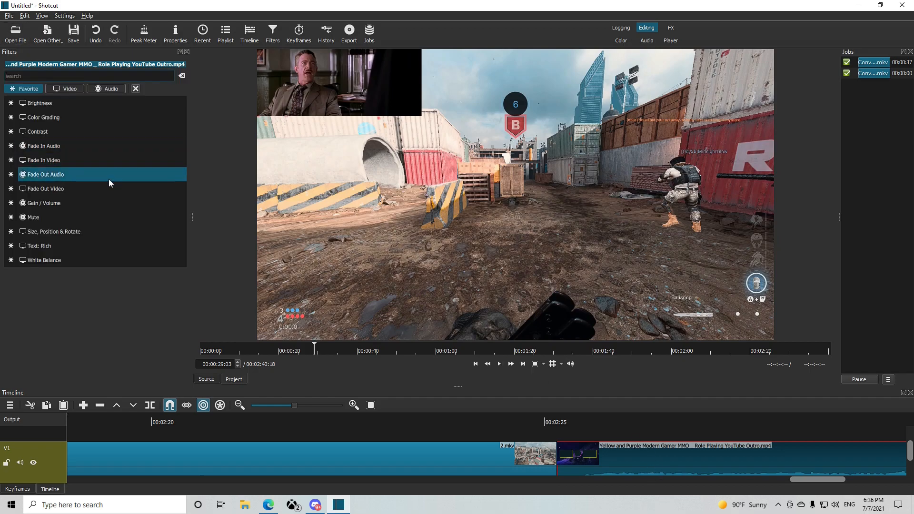
left_click(88, 221)
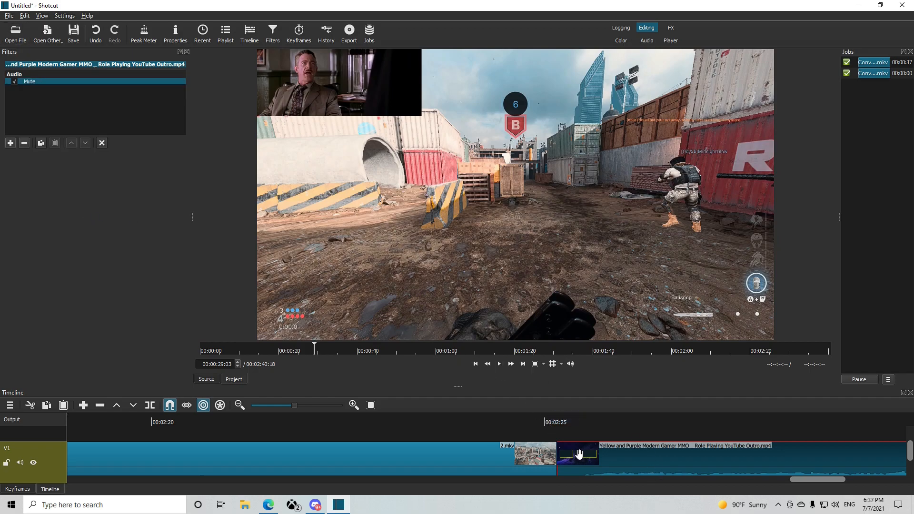
Step: Add a Fade Out Video filter to 2.mkv and a Fade In Video filter to the outro clip that follows it
left_click(545, 457)
left_click(10, 143)
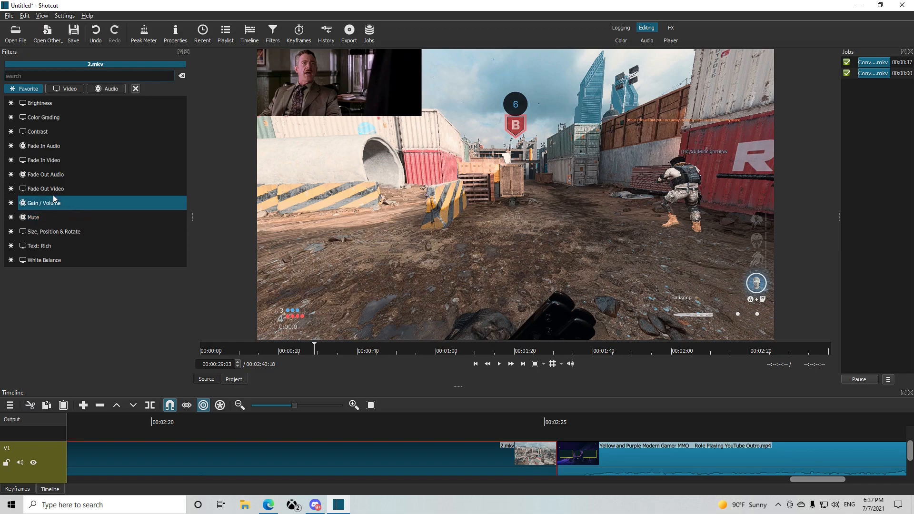
left_click(58, 189)
left_click(667, 459)
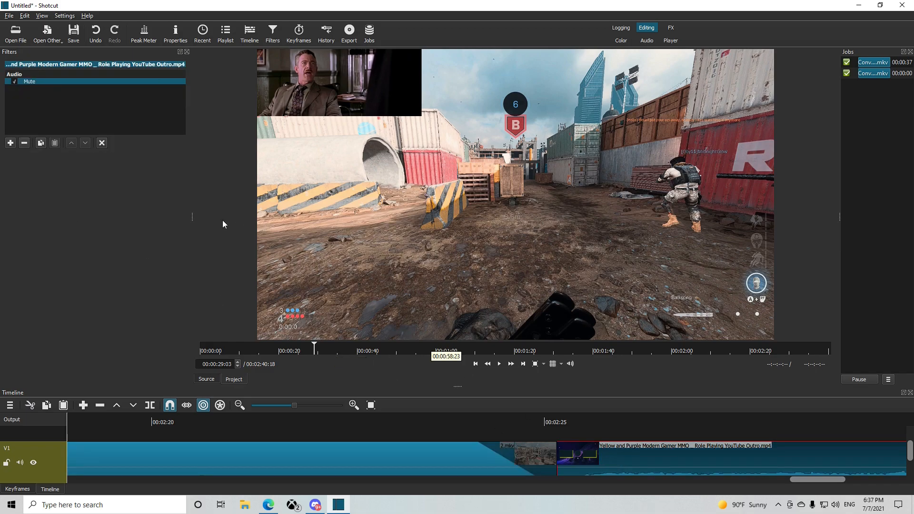
left_click(11, 143)
left_click(52, 156)
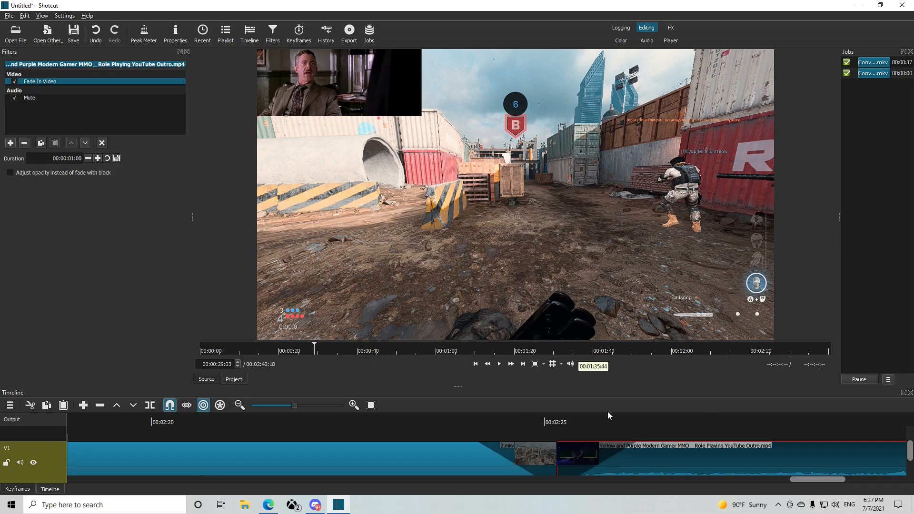
Step: Play from the end of 2.mkv into the outro to check the fade transition between the two clips
left_click(471, 418)
key("space")
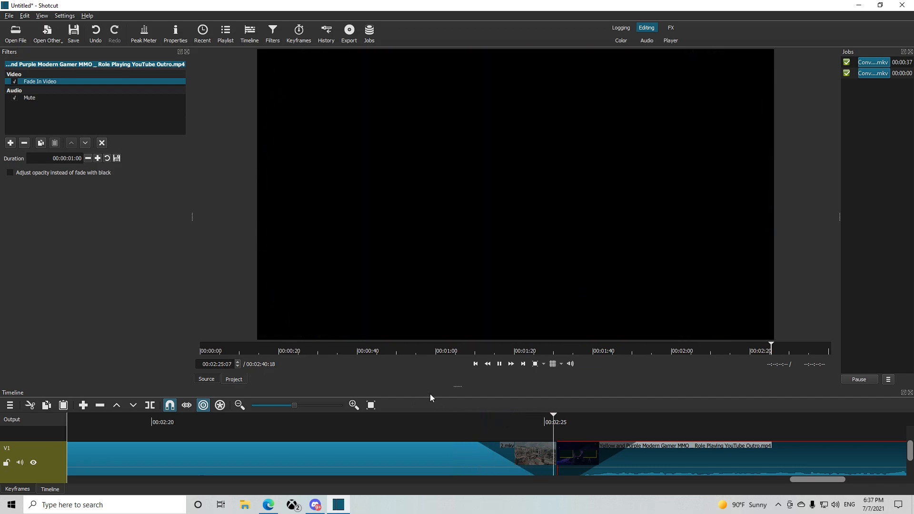
key("space")
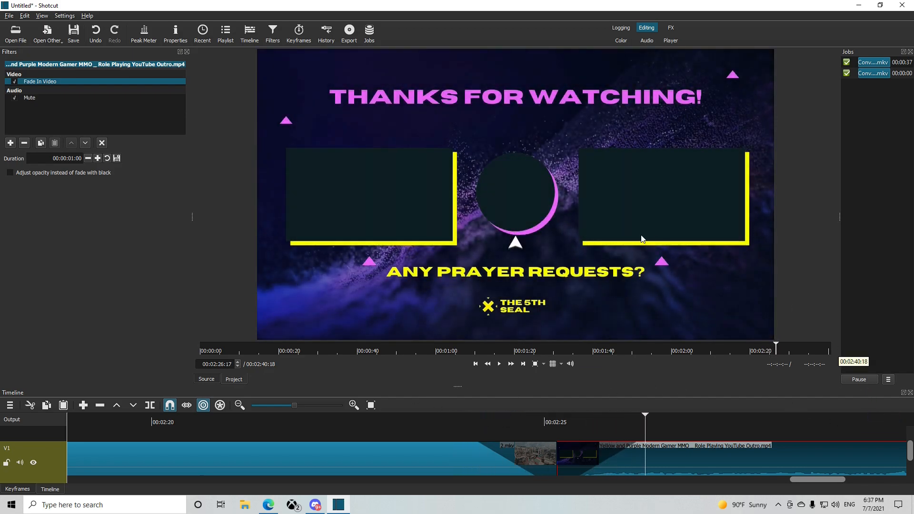
left_click(281, 406)
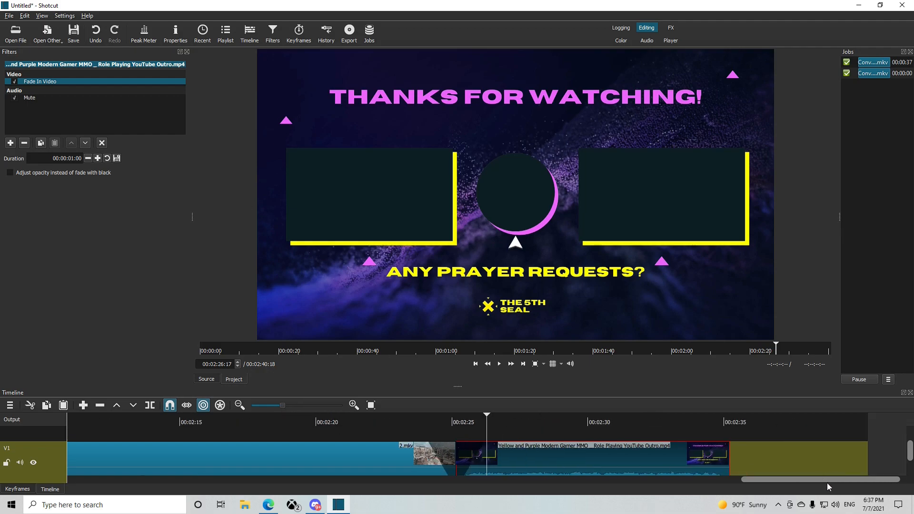